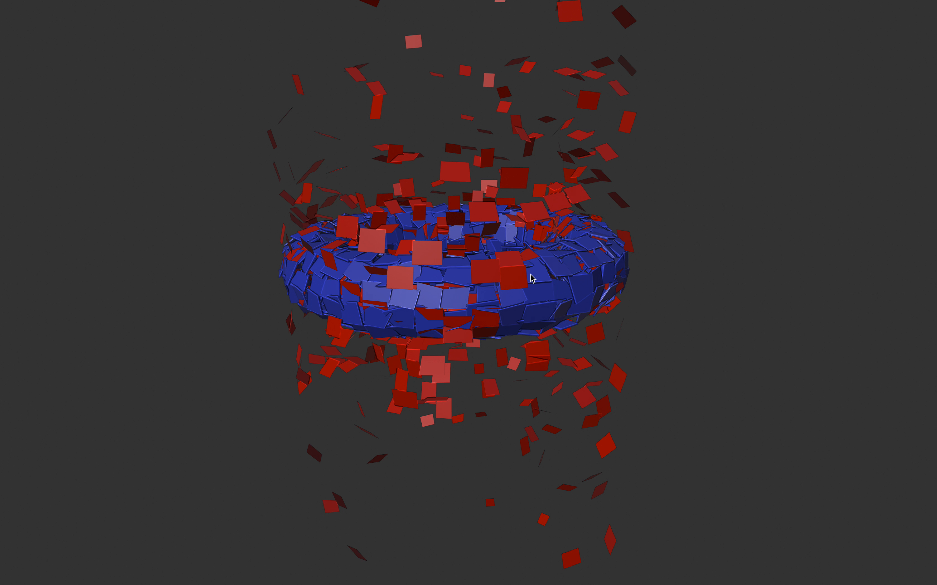
Step: Restore the full workspace layout and set the Compose Matrix node's X translation to 3.90
{"action": "key", "text": "ctrl+alt+space"}
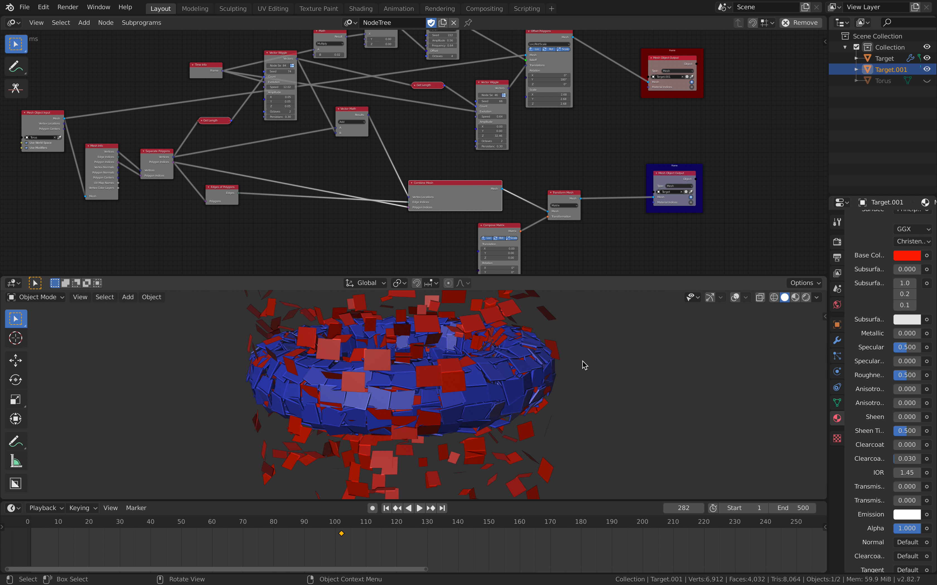
{"action": "left_click_drag", "start_coordinate": [598, 276], "coordinate": [606, 256]}
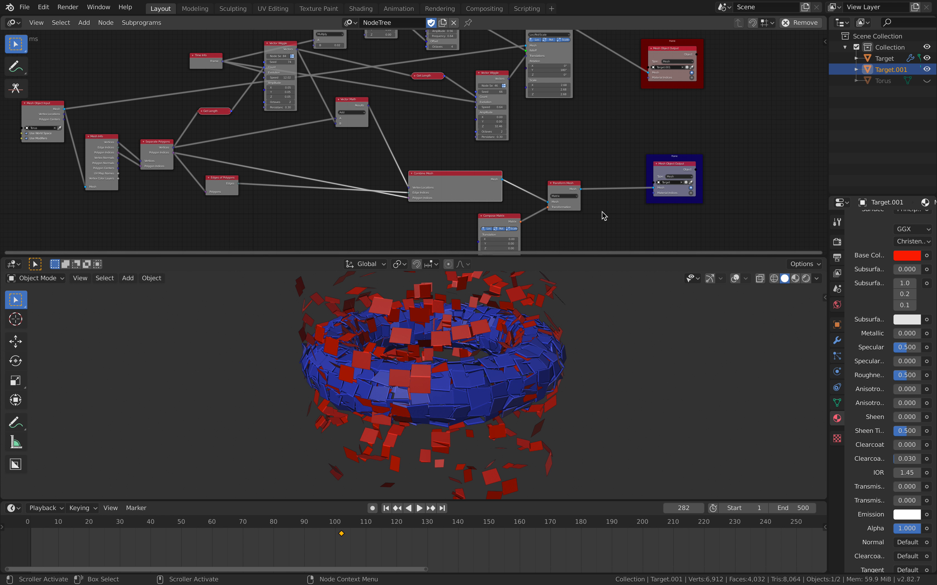
{"action": "middle_click_drag", "start_coordinate": [604, 230], "coordinate": [573, 154]}
{"action": "scroll", "coordinate": [561, 146], "scroll_direction": "up", "scroll_amount": 7}
{"action": "left_click_drag", "start_coordinate": [508, 177], "coordinate": [581, 178]}
{"action": "scroll", "coordinate": [495, 335], "scroll_direction": "down", "scroll_amount": 4}
Step: Play the animation briefly to compare the red scattered polygons with the blue torus
{"action": "middle_click_drag", "start_coordinate": [496, 335], "coordinate": [526, 338]}
{"action": "key", "text": "space"}
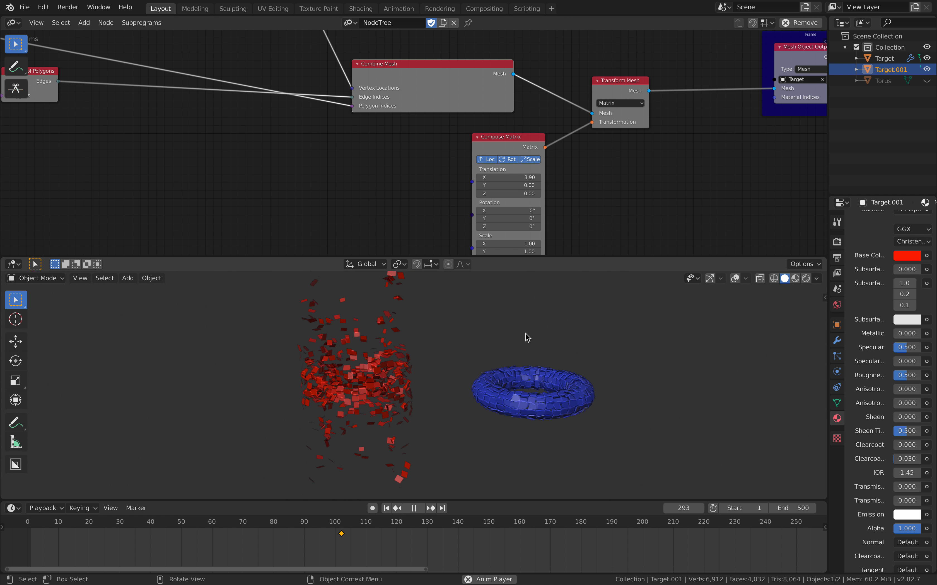
{"action": "key", "text": "space"}
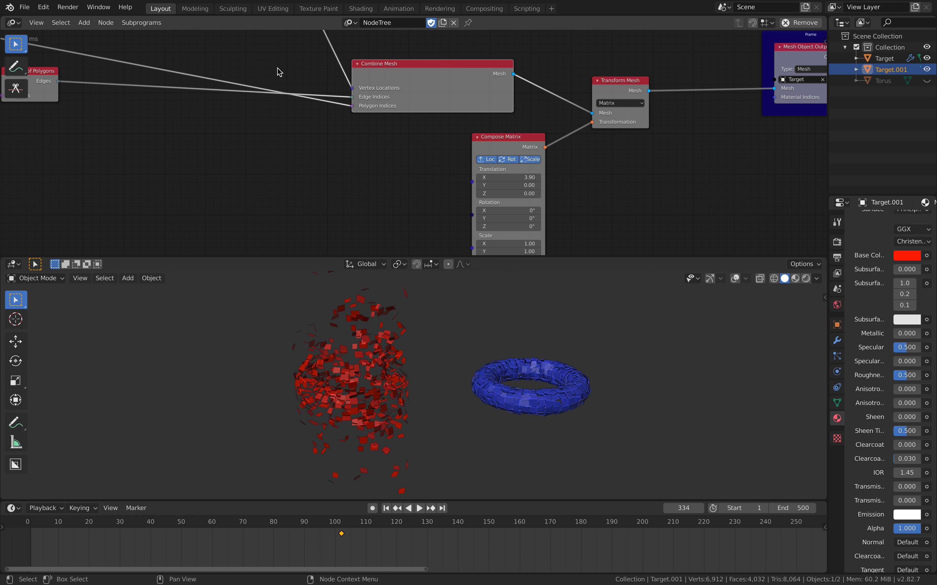
Step: Bring the blue-framed Mesh Object Output, Transform Mesh and Compose Matrix nodes closer together
{"action": "scroll", "coordinate": [333, 104], "scroll_direction": "down", "scroll_amount": 2}
{"action": "middle_click_drag", "start_coordinate": [620, 84], "coordinate": [462, 138]}
{"action": "scroll", "coordinate": [462, 139], "scroll_direction": "up", "scroll_amount": 2}
{"action": "left_click_drag", "start_coordinate": [605, 98], "coordinate": [562, 116]}
{"action": "scroll", "coordinate": [480, 135], "scroll_direction": "down", "scroll_amount": 2}
{"action": "left_click_drag", "start_coordinate": [450, 145], "coordinate": [484, 160]}
{"action": "middle_click_drag", "start_coordinate": [430, 167], "coordinate": [505, 123]}
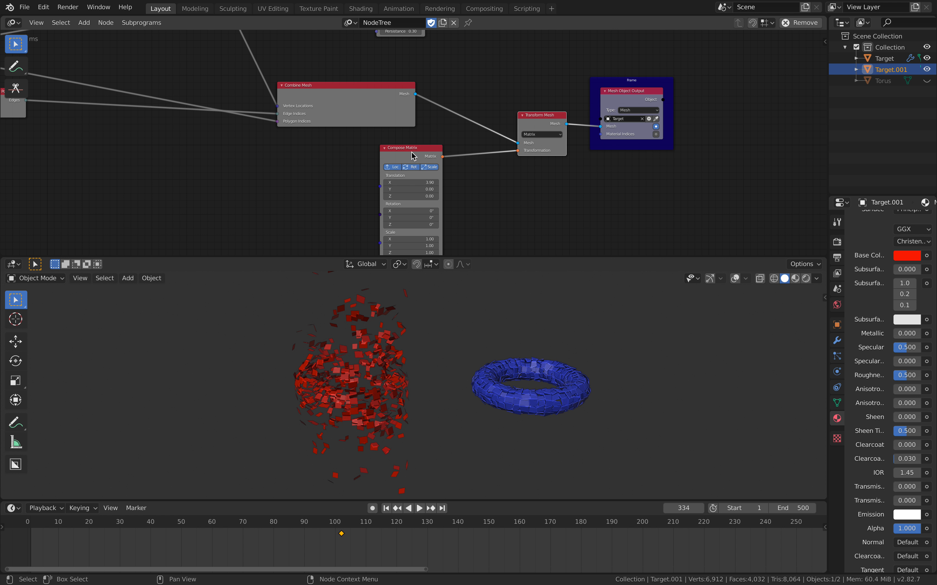
{"action": "left_click_drag", "start_coordinate": [413, 156], "coordinate": [432, 154]}
Step: Set the Compose Matrix node's X translation to 5.00
{"action": "scroll", "coordinate": [433, 155], "scroll_direction": "up", "scroll_amount": 5}
{"action": "middle_click_drag", "start_coordinate": [440, 186], "coordinate": [425, 140]}
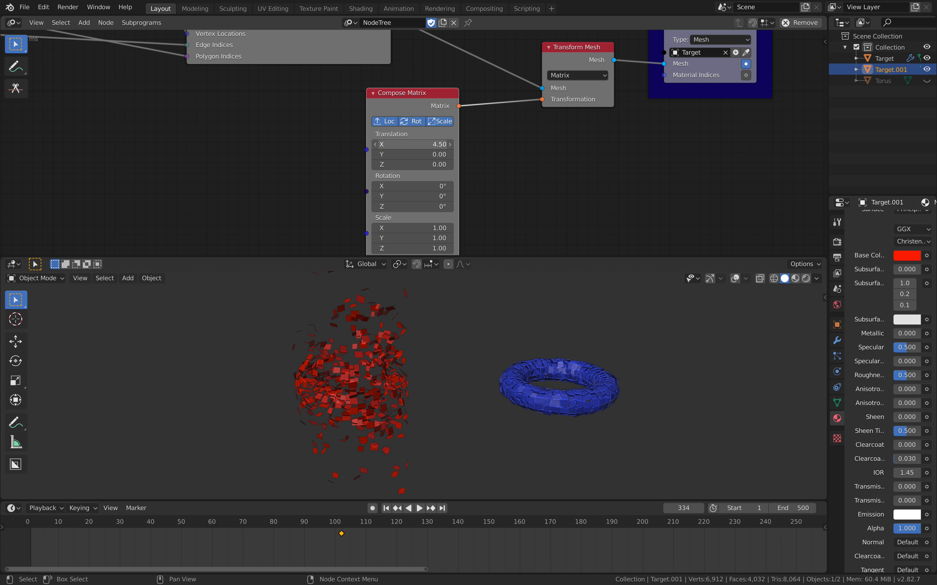
{"action": "middle_click_drag", "start_coordinate": [552, 320], "coordinate": [555, 333]}
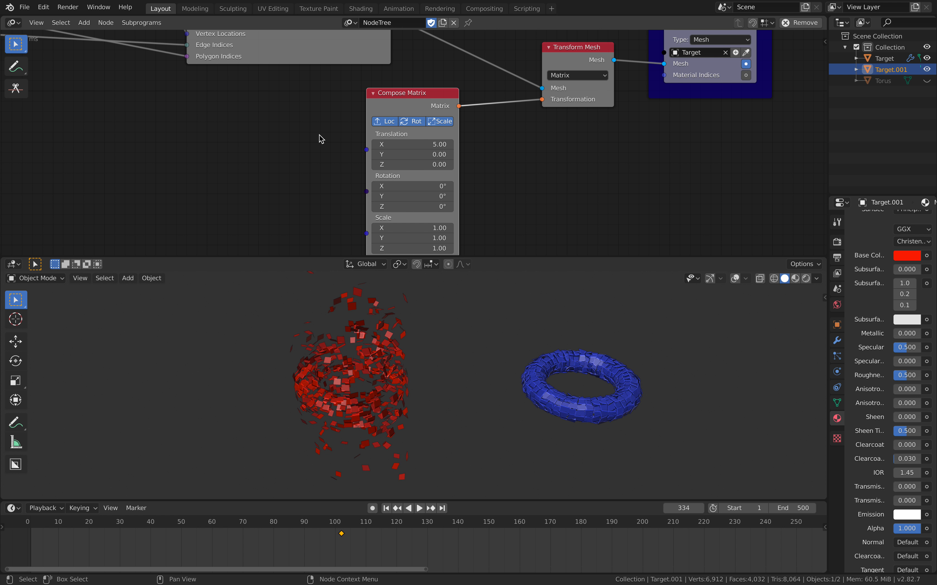
Step: Examine the blue torus up close while playing and pausing the animation
{"action": "scroll", "coordinate": [418, 137], "scroll_direction": "down", "scroll_amount": 5}
{"action": "middle_click_drag", "start_coordinate": [439, 127], "coordinate": [466, 169]}
{"action": "scroll", "coordinate": [553, 345], "scroll_direction": "up", "scroll_amount": 3}
{"action": "scroll", "coordinate": [439, 361], "scroll_direction": "up", "scroll_amount": 2}
{"action": "middle_click_drag", "start_coordinate": [615, 355], "coordinate": [470, 351], "text": "shift"}
{"action": "key", "text": "space"}
{"action": "middle_click_drag", "start_coordinate": [475, 389], "coordinate": [472, 375]}
{"action": "scroll", "coordinate": [472, 375], "scroll_direction": "up", "scroll_amount": 3}
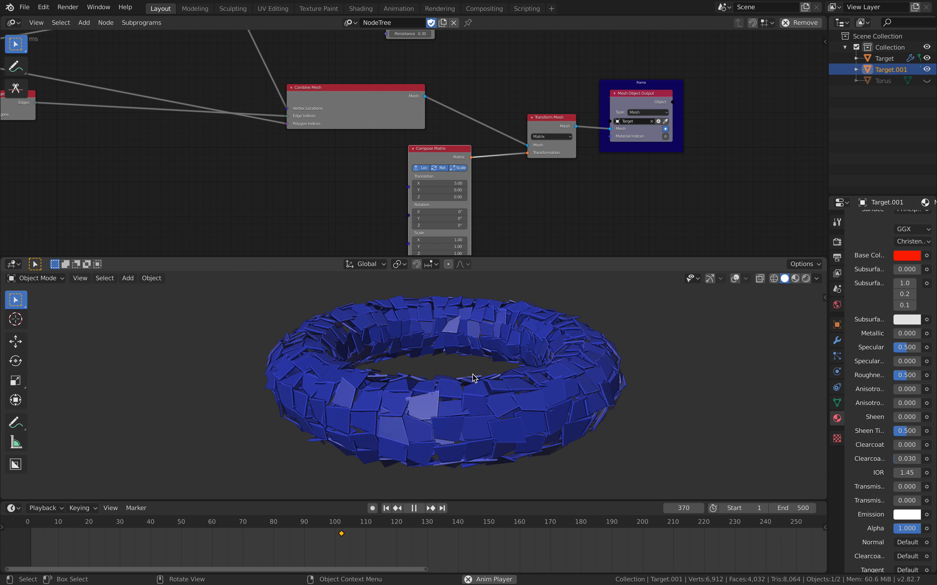
{"action": "key", "text": "space"}
{"action": "key", "text": "space"}
{"action": "scroll", "coordinate": [431, 417], "scroll_direction": "down", "scroll_amount": 2}
{"action": "mouse_move", "coordinate": [433, 417]}
{"action": "middle_mouse_down"}
{"action": "mouse_move", "coordinate": [431, 425]}
{"action": "mouse_move", "coordinate": [431, 413]}
{"action": "middle_mouse_up"}
{"action": "key", "text": "space"}
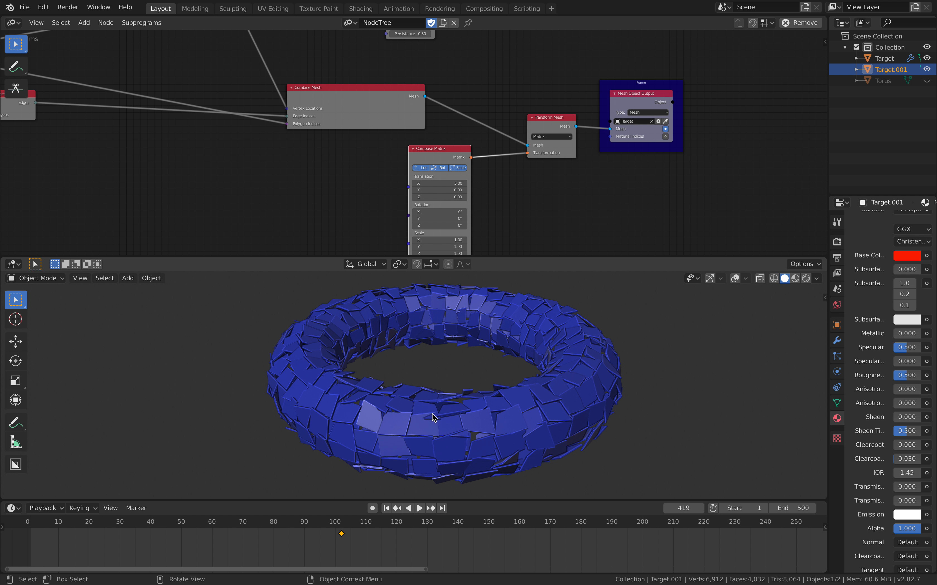
Step: Nudge the Compose Matrix node slightly left and the Combine Mesh node slightly up
{"action": "scroll", "coordinate": [439, 421], "scroll_direction": "up", "scroll_amount": 2}
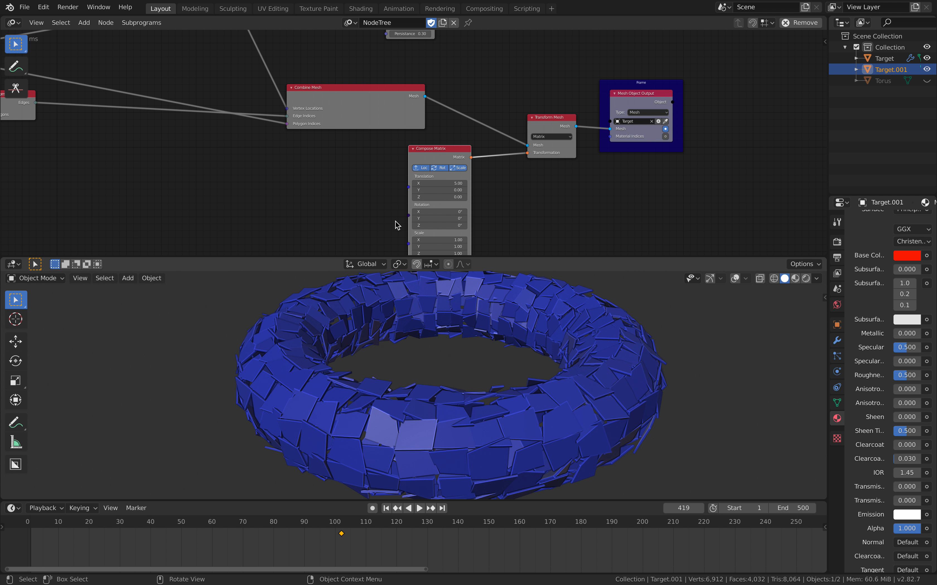
{"action": "left_click_drag", "start_coordinate": [424, 149], "coordinate": [412, 149]}
{"action": "middle_click_drag", "start_coordinate": [465, 356], "coordinate": [469, 341]}
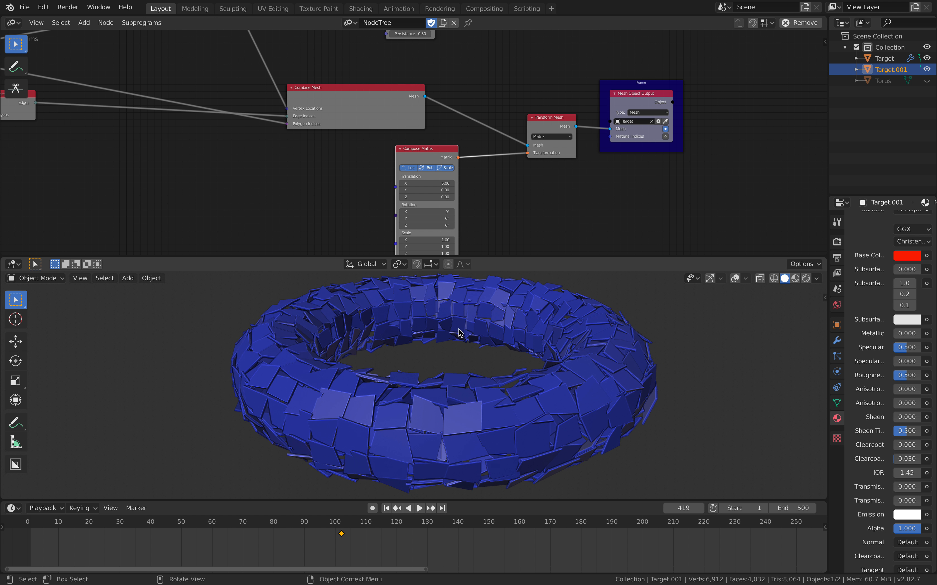
{"action": "scroll", "coordinate": [374, 174], "scroll_direction": "down", "scroll_amount": 3}
{"action": "scroll", "coordinate": [525, 137], "scroll_direction": "up", "scroll_amount": 4}
{"action": "left_click_drag", "start_coordinate": [422, 135], "coordinate": [422, 122]}
Step: Move the Vector Math node and the Vector Wiggle node feeding it closer to the Combine Mesh node
{"action": "scroll", "coordinate": [421, 123], "scroll_direction": "down", "scroll_amount": 6}
{"action": "middle_click_drag", "start_coordinate": [339, 104], "coordinate": [407, 138]}
{"action": "scroll", "coordinate": [387, 129], "scroll_direction": "up", "scroll_amount": 2}
{"action": "left_click_drag", "start_coordinate": [358, 62], "coordinate": [338, 91]}
{"action": "middle_click_drag", "start_coordinate": [339, 91], "coordinate": [431, 112]}
{"action": "scroll", "coordinate": [418, 121], "scroll_direction": "down", "scroll_amount": 1}
{"action": "left_click_drag", "start_coordinate": [452, 128], "coordinate": [477, 150]}
{"action": "left_click_drag", "start_coordinate": [371, 46], "coordinate": [410, 98]}
{"action": "scroll", "coordinate": [437, 134], "scroll_direction": "up", "scroll_amount": 1}
{"action": "middle_click_drag", "start_coordinate": [441, 134], "coordinate": [445, 106]}
{"action": "scroll", "coordinate": [446, 107], "scroll_direction": "up", "scroll_amount": 1}
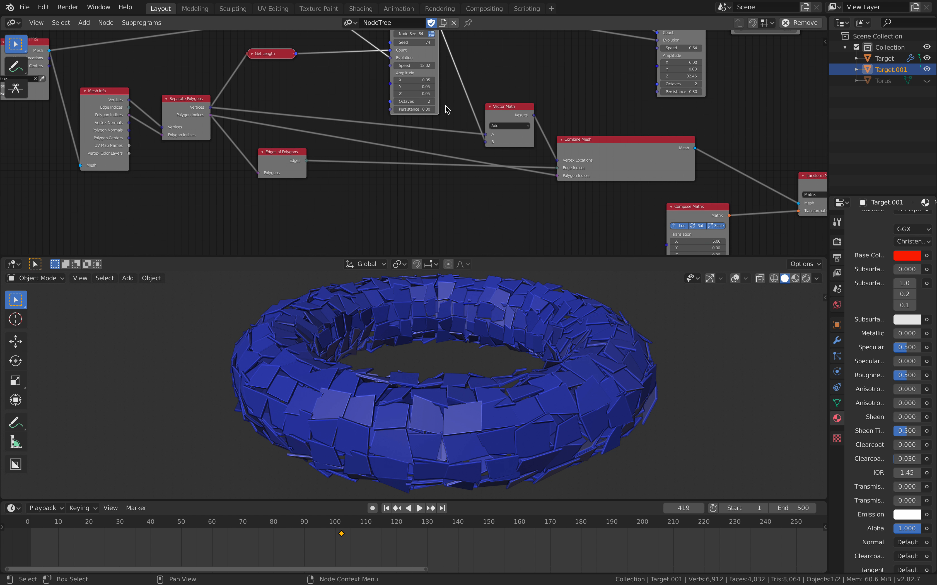
Step: Spread out the start of the node tree by moving Mesh Info down and Mesh Object Input left
{"action": "scroll", "coordinate": [445, 106], "scroll_direction": "up", "scroll_amount": 1}
{"action": "middle_click_drag", "start_coordinate": [208, 115], "coordinate": [456, 137]}
{"action": "scroll", "coordinate": [455, 137], "scroll_direction": "up", "scroll_amount": 1}
{"action": "left_click_drag", "start_coordinate": [318, 112], "coordinate": [313, 158]}
{"action": "middle_click_drag", "start_coordinate": [212, 84], "coordinate": [312, 96]}
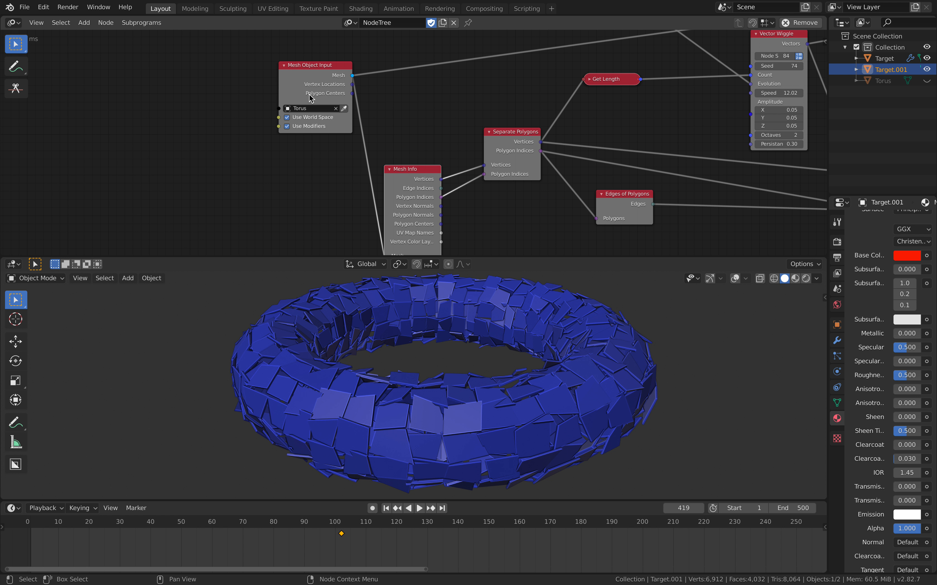
{"action": "left_click_drag", "start_coordinate": [313, 98], "coordinate": [254, 92]}
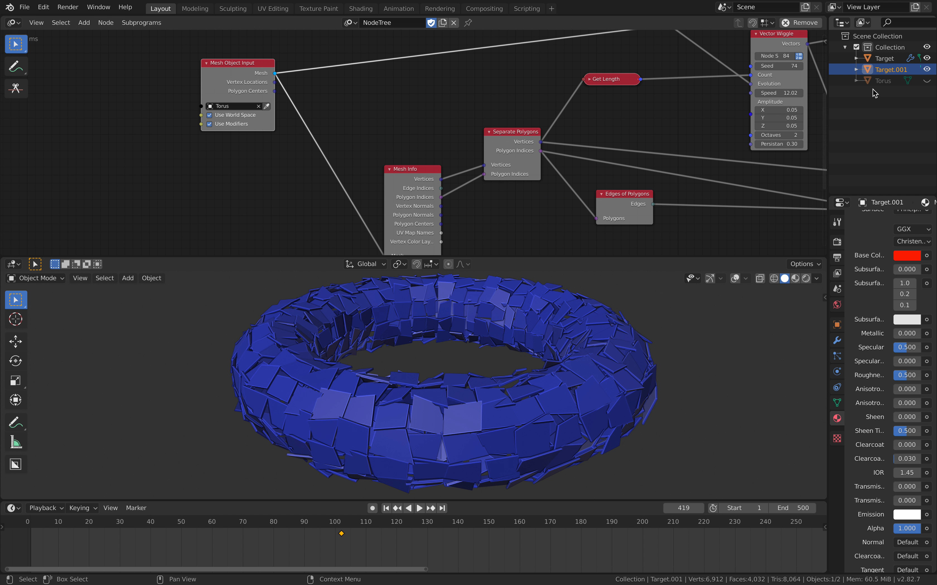
Step: Enlarge the Outliner and select the hidden Torus object
{"action": "middle_click_drag", "start_coordinate": [500, 132], "coordinate": [298, 79]}
{"action": "left_click_drag", "start_coordinate": [869, 198], "coordinate": [869, 256]}
{"action": "middle_click_drag", "start_coordinate": [307, 137], "coordinate": [458, 166]}
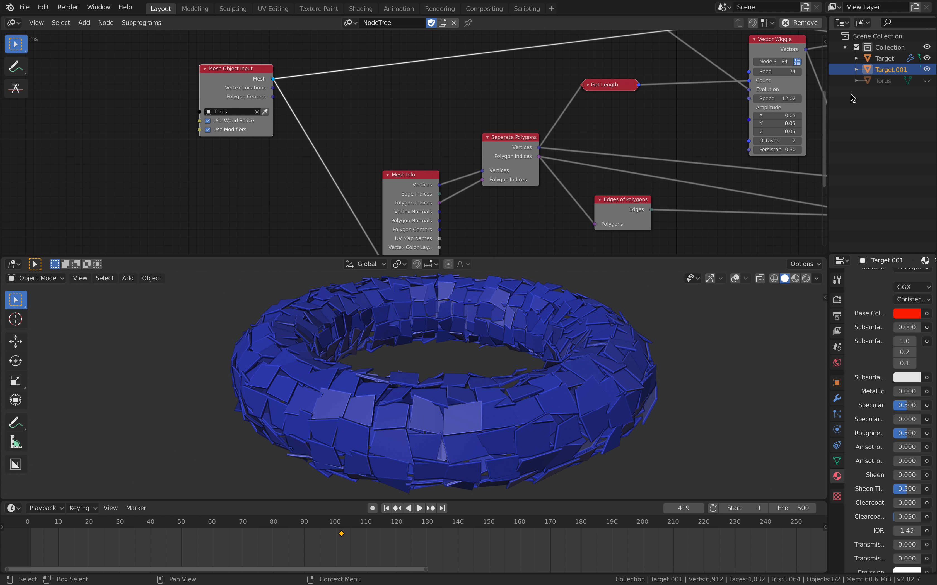
{"action": "left_click", "coordinate": [882, 82]}
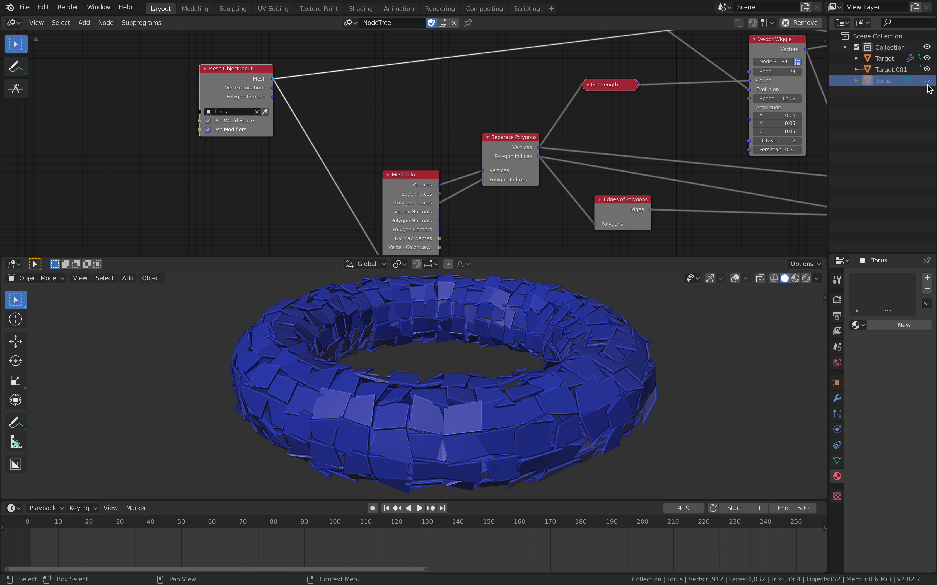
Step: Move the Mesh Info node left and place the Separate Polygons node beside it
{"action": "middle_click_drag", "start_coordinate": [474, 127], "coordinate": [396, 80]}
{"action": "left_click_drag", "start_coordinate": [327, 127], "coordinate": [297, 122]}
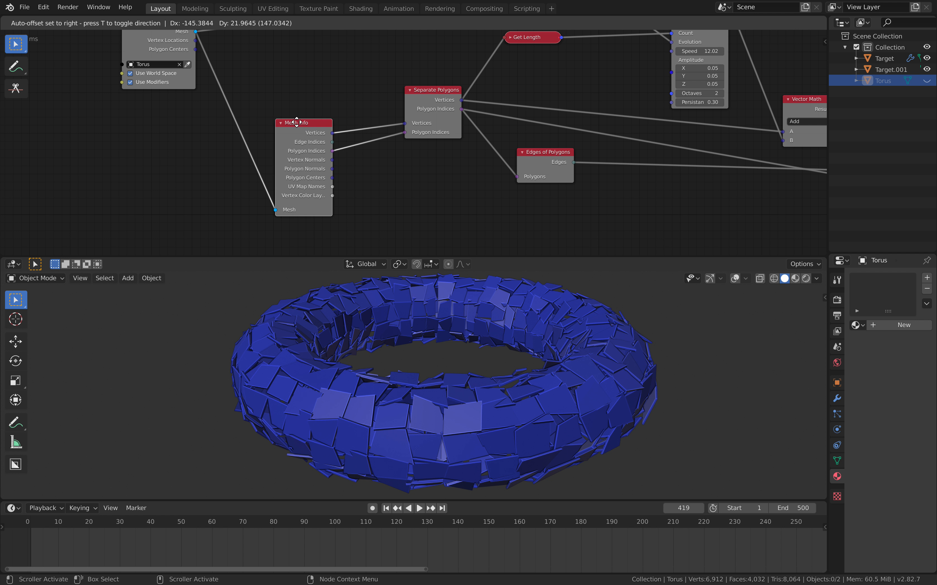
{"action": "middle_click_drag", "start_coordinate": [353, 116], "coordinate": [319, 112]}
{"action": "mouse_move", "coordinate": [267, 126]}
{"action": "left_mouse_down"}
{"action": "mouse_move", "coordinate": [262, 114]}
{"action": "mouse_move", "coordinate": [254, 122]}
{"action": "left_mouse_up"}
{"action": "left_click_drag", "start_coordinate": [407, 87], "coordinate": [377, 116]}
{"action": "scroll", "coordinate": [359, 132], "scroll_direction": "up", "scroll_amount": 2}
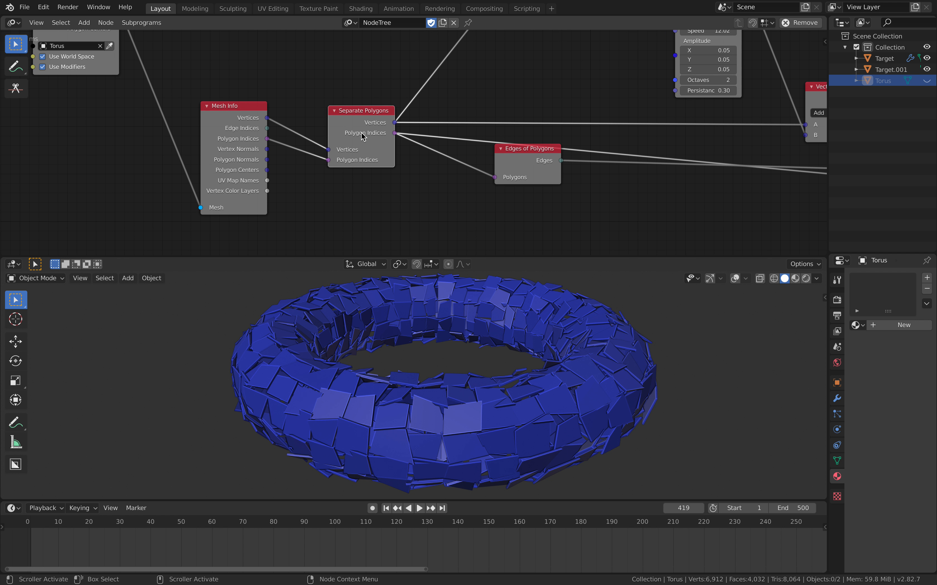
{"action": "middle_click_drag", "start_coordinate": [404, 325], "coordinate": [433, 349]}
{"action": "middle_click_drag", "start_coordinate": [388, 177], "coordinate": [363, 177]}
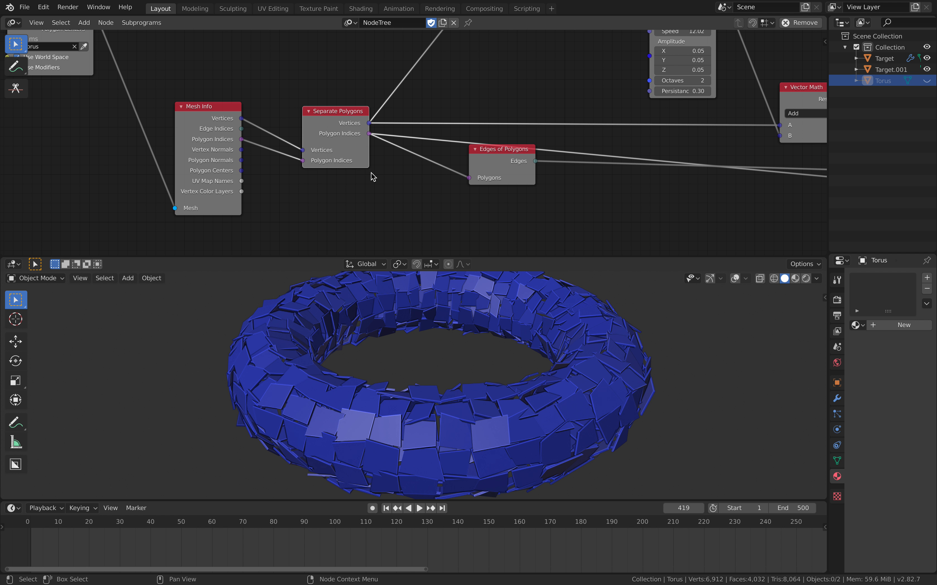
Step: Move the Edges of Polygons node down and to the right, and shift Combine Mesh down
{"action": "left_click_drag", "start_coordinate": [500, 181], "coordinate": [517, 210]}
{"action": "scroll", "coordinate": [456, 197], "scroll_direction": "down", "scroll_amount": 1}
{"action": "middle_click_drag", "start_coordinate": [448, 195], "coordinate": [313, 170]}
{"action": "left_click_drag", "start_coordinate": [387, 172], "coordinate": [454, 196]}
{"action": "middle_click_drag", "start_coordinate": [473, 168], "coordinate": [257, 167]}
{"action": "left_click_drag", "start_coordinate": [522, 132], "coordinate": [518, 156]}
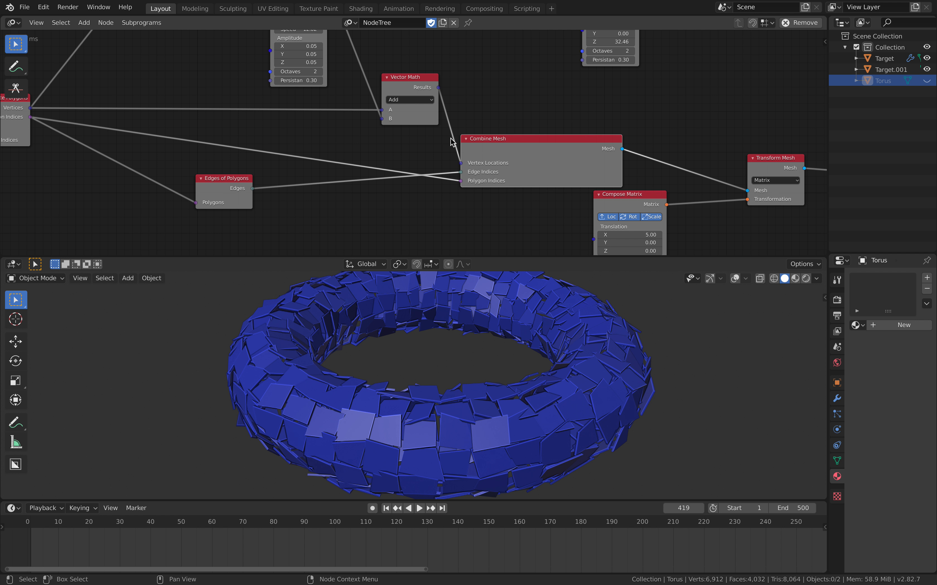
Step: Realign the Vector Math and first Vector Wiggle nodes between Separate Polygons and Combine Mesh
{"action": "scroll", "coordinate": [363, 130], "scroll_direction": "down", "scroll_amount": 1}
{"action": "middle_click_drag", "start_coordinate": [363, 130], "coordinate": [447, 148]}
{"action": "middle_click_drag", "start_coordinate": [497, 110], "coordinate": [500, 118]}
{"action": "left_click_drag", "start_coordinate": [498, 112], "coordinate": [486, 100]}
{"action": "middle_click_drag", "start_coordinate": [487, 107], "coordinate": [503, 144]}
{"action": "scroll", "coordinate": [504, 145], "scroll_direction": "up", "scroll_amount": 1}
{"action": "left_click_drag", "start_coordinate": [529, 124], "coordinate": [513, 128]}
{"action": "middle_click_drag", "start_coordinate": [452, 156], "coordinate": [485, 212]}
{"action": "left_click_drag", "start_coordinate": [435, 73], "coordinate": [466, 98]}
Step: Play the animation to examine the blue torus's wiggle, and again to examine the red scattered polygons
{"action": "key", "text": "space"}
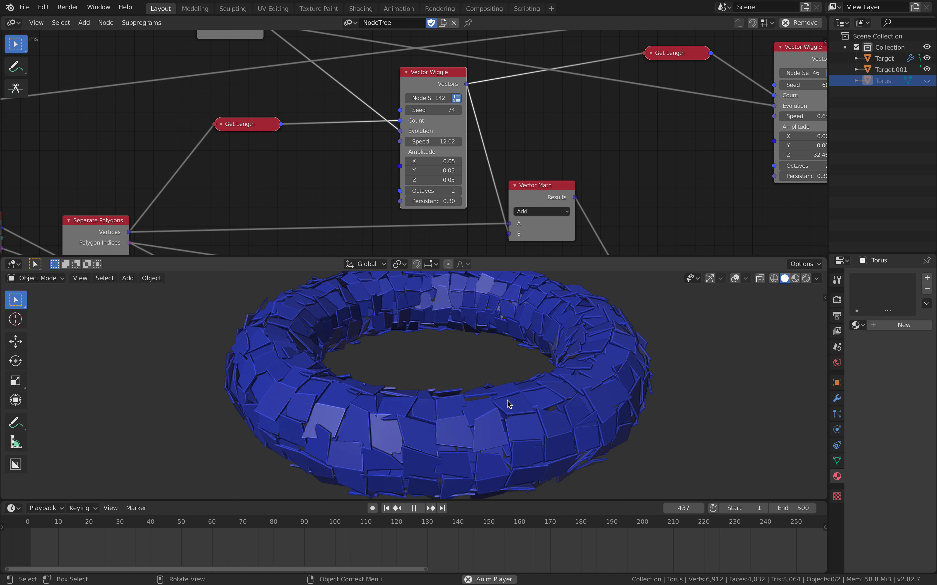
{"action": "key", "text": "space"}
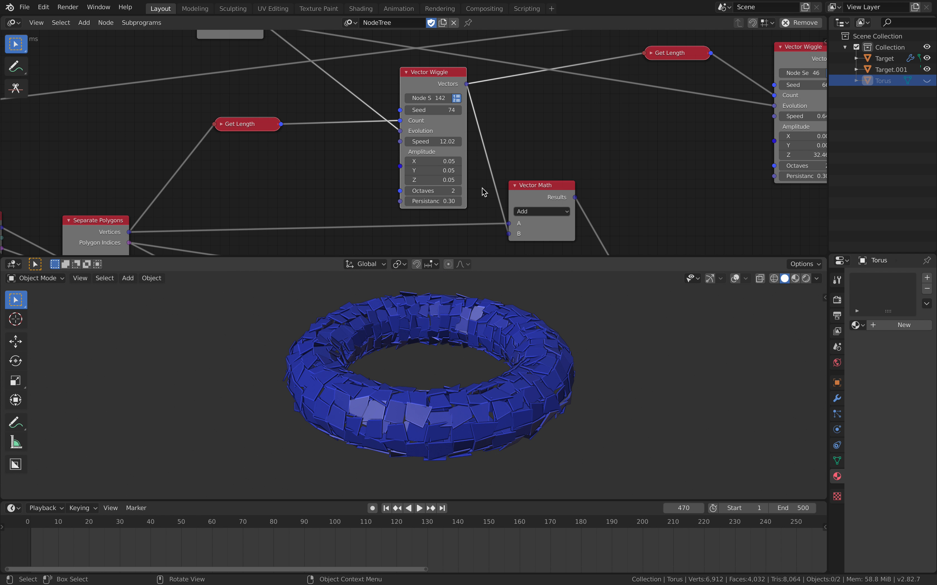
{"action": "scroll", "coordinate": [465, 178], "scroll_direction": "down", "scroll_amount": 2}
{"action": "scroll", "coordinate": [443, 126], "scroll_direction": "down", "scroll_amount": 4}
{"action": "middle_click_drag", "start_coordinate": [643, 204], "coordinate": [360, 136]}
{"action": "scroll", "coordinate": [360, 136], "scroll_direction": "up", "scroll_amount": 3}
{"action": "middle_click_drag", "start_coordinate": [182, 37], "coordinate": [309, 113]}
{"action": "middle_click_drag", "start_coordinate": [387, 137], "coordinate": [536, 213]}
{"action": "middle_click_drag", "start_coordinate": [566, 162], "coordinate": [338, 146]}
{"action": "middle_click_drag", "start_coordinate": [351, 401], "coordinate": [497, 331]}
{"action": "key", "text": "space"}
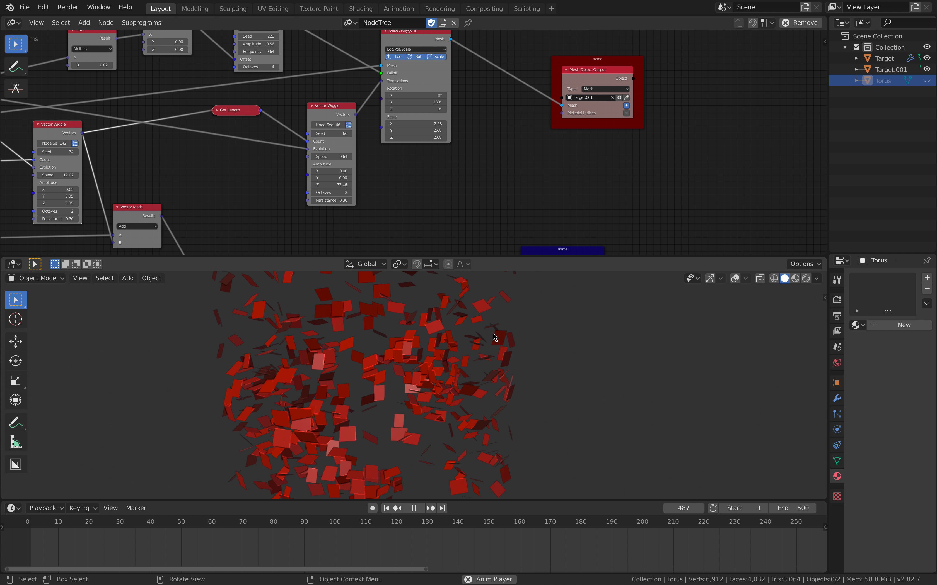
{"action": "key", "text": "space"}
Step: Move the Mesh Object Input node slightly up and to the left
{"action": "middle_click_drag", "start_coordinate": [346, 140], "coordinate": [595, 157]}
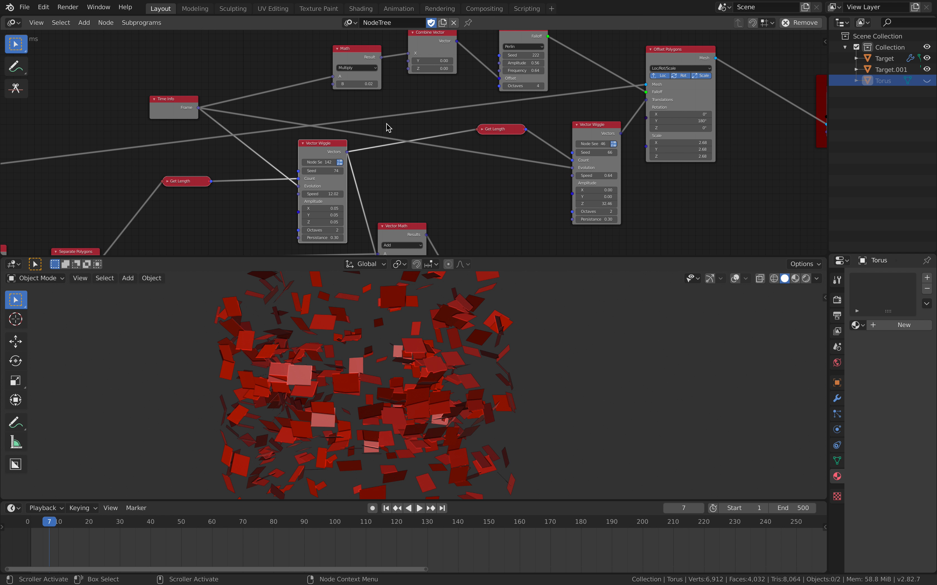
{"action": "middle_click_drag", "start_coordinate": [387, 123], "coordinate": [530, 81]}
{"action": "scroll", "coordinate": [419, 117], "scroll_direction": "down", "scroll_amount": 1}
{"action": "middle_click_drag", "start_coordinate": [363, 96], "coordinate": [414, 101]}
{"action": "middle_click_drag", "start_coordinate": [259, 133], "coordinate": [213, 154]}
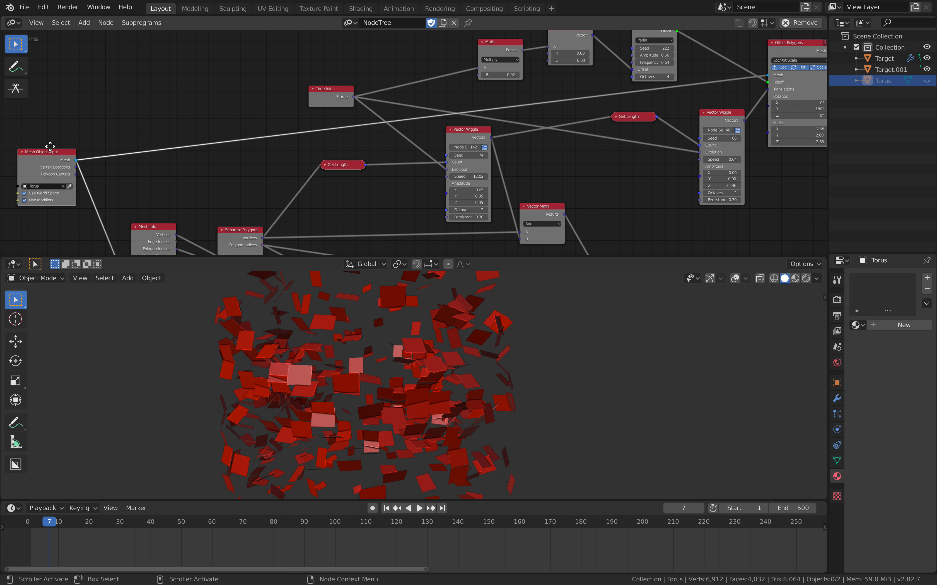
{"action": "left_click_drag", "start_coordinate": [50, 153], "coordinate": [42, 124]}
{"action": "mouse_move", "coordinate": [360, 162]}
{"action": "middle_mouse_down"}
{"action": "mouse_move", "coordinate": [303, 93]}
{"action": "mouse_move", "coordinate": [370, 153]}
{"action": "middle_mouse_up"}
{"action": "scroll", "coordinate": [389, 152], "scroll_direction": "up", "scroll_amount": 1}
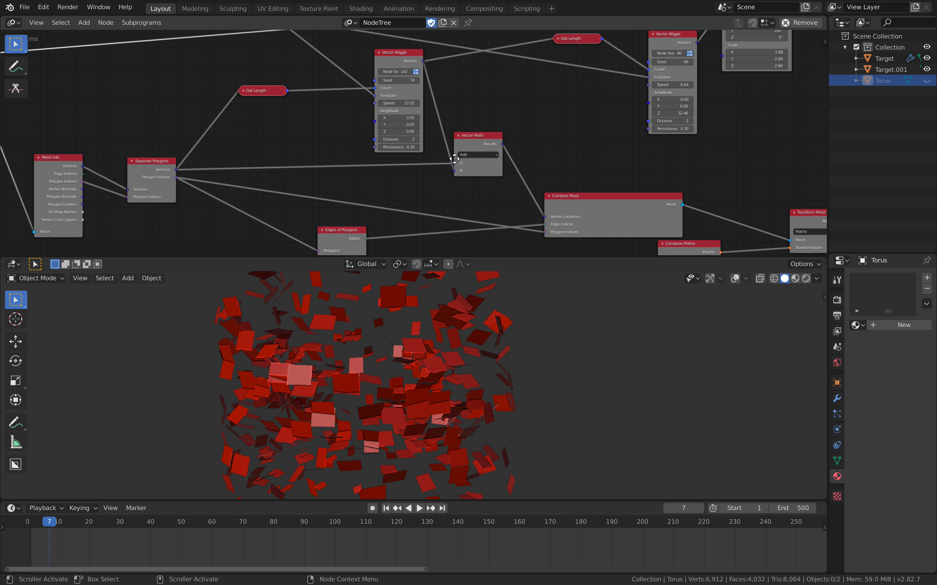
Step: Move the Time Info node up and to the left, away from the Vector Wiggle node
{"action": "middle_click_drag", "start_coordinate": [452, 160], "coordinate": [360, 96]}
{"action": "middle_click_drag", "start_coordinate": [508, 149], "coordinate": [635, 202]}
{"action": "middle_click_drag", "start_coordinate": [188, 151], "coordinate": [176, 222]}
{"action": "middle_click_drag", "start_coordinate": [366, 151], "coordinate": [357, 176]}
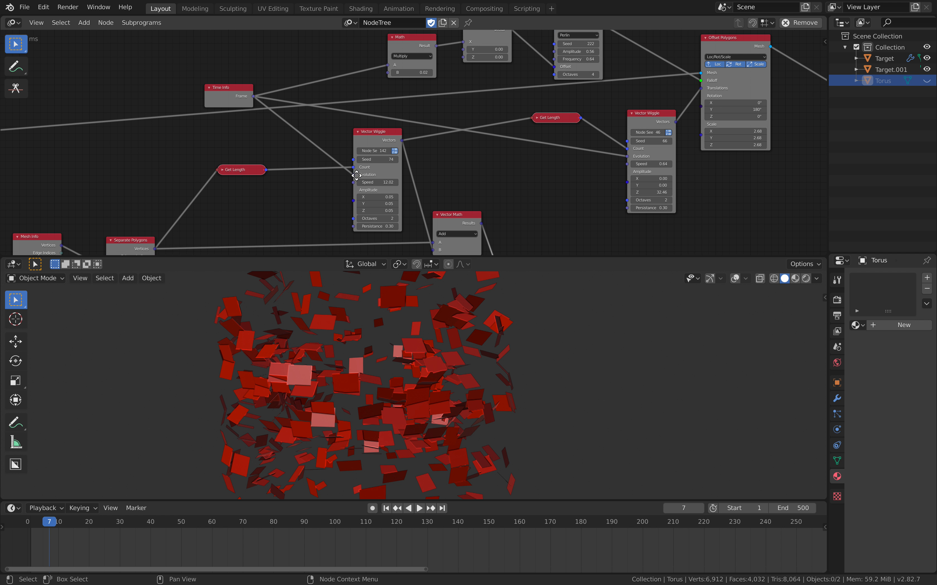
{"action": "left_click_drag", "start_coordinate": [234, 91], "coordinate": [195, 76]}
Step: Shift the Mesh Info and Separate Polygons nodes slightly to the left
{"action": "middle_click_drag", "start_coordinate": [393, 125], "coordinate": [557, 66]}
{"action": "scroll", "coordinate": [298, 135], "scroll_direction": "down", "scroll_amount": 1}
{"action": "left_click_drag", "start_coordinate": [214, 160], "coordinate": [198, 157]}
{"action": "left_click_drag", "start_coordinate": [297, 179], "coordinate": [276, 171]}
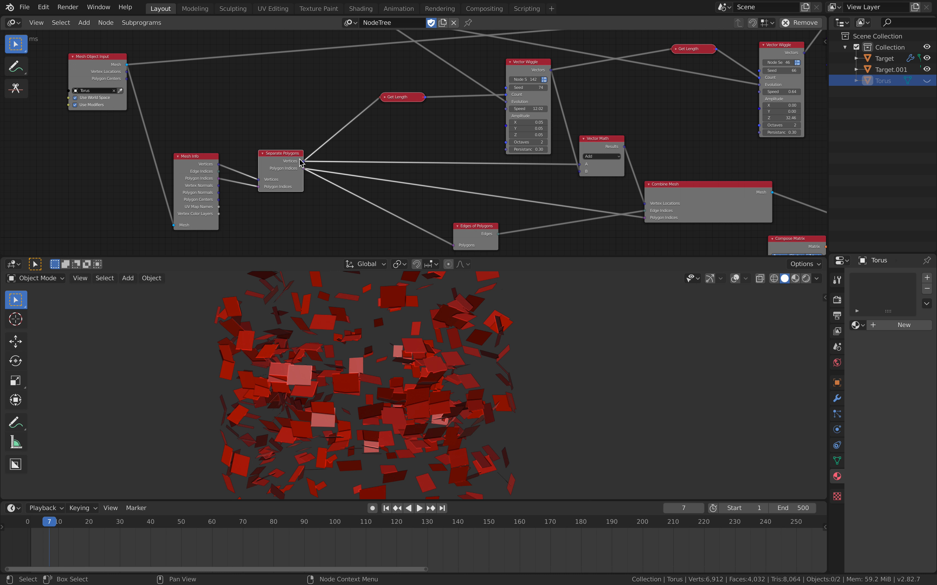
Step: Shift the first Vector Wiggle node left and nudge the Offset Polygons node up and left
{"action": "middle_click_drag", "start_coordinate": [349, 75], "coordinate": [276, 118]}
{"action": "left_click_drag", "start_coordinate": [450, 105], "coordinate": [415, 102]}
{"action": "middle_click_drag", "start_coordinate": [529, 129], "coordinate": [478, 128]}
{"action": "middle_click_drag", "start_coordinate": [624, 111], "coordinate": [589, 132]}
{"action": "left_click_drag", "start_coordinate": [716, 82], "coordinate": [706, 78]}
{"action": "middle_click_drag", "start_coordinate": [292, 95], "coordinate": [409, 99]}
{"action": "scroll", "coordinate": [409, 99], "scroll_direction": "down", "scroll_amount": 3}
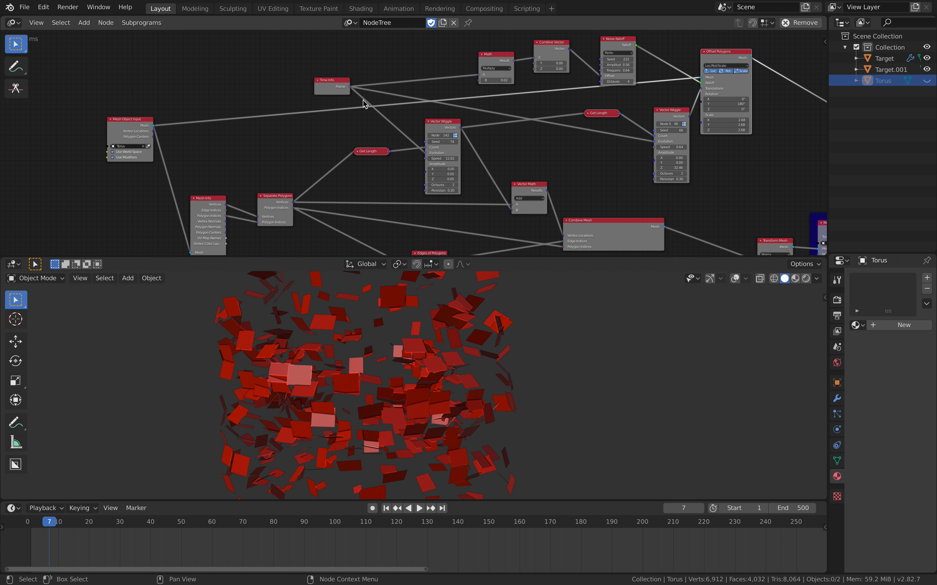
Step: Move the Mesh Object Input node further left, away from the rest of the node tree
{"action": "left_click_drag", "start_coordinate": [130, 127], "coordinate": [125, 126]}
{"action": "middle_click_drag", "start_coordinate": [160, 122], "coordinate": [351, 126]}
{"action": "scroll", "coordinate": [352, 126], "scroll_direction": "up", "scroll_amount": 4}
{"action": "scroll", "coordinate": [284, 171], "scroll_direction": "up", "scroll_amount": 3}
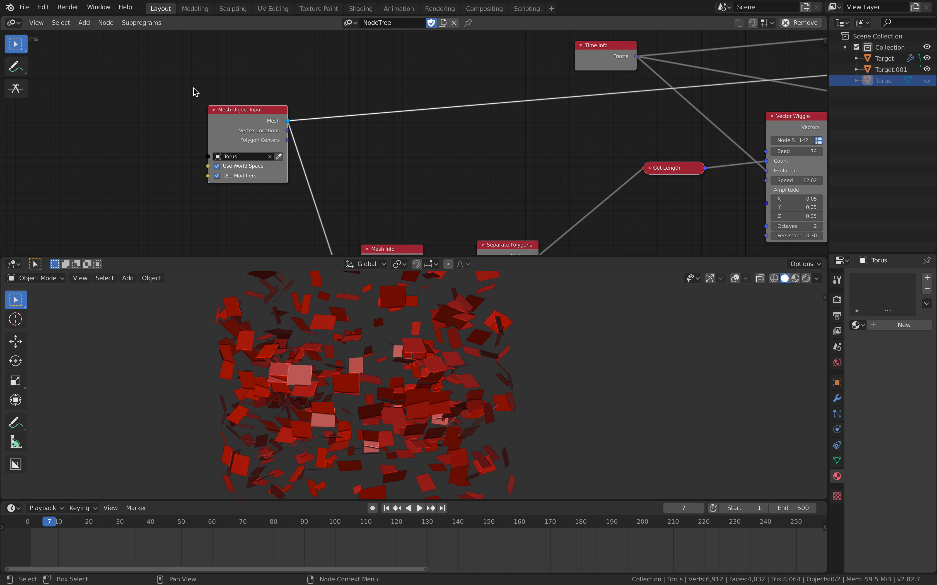
{"action": "left_click_drag", "start_coordinate": [258, 134], "coordinate": [198, 123]}
{"action": "scroll", "coordinate": [533, 102], "scroll_direction": "down", "scroll_amount": 4}
Step: Move the Offset Polygons node right, closer to the red-framed Mesh Object Output
{"action": "middle_click_drag", "start_coordinate": [472, 118], "coordinate": [146, 165]}
{"action": "middle_click_drag", "start_coordinate": [726, 128], "coordinate": [539, 159]}
{"action": "left_click_drag", "start_coordinate": [576, 151], "coordinate": [604, 153]}
{"action": "scroll", "coordinate": [665, 101], "scroll_direction": "up", "scroll_amount": 1}
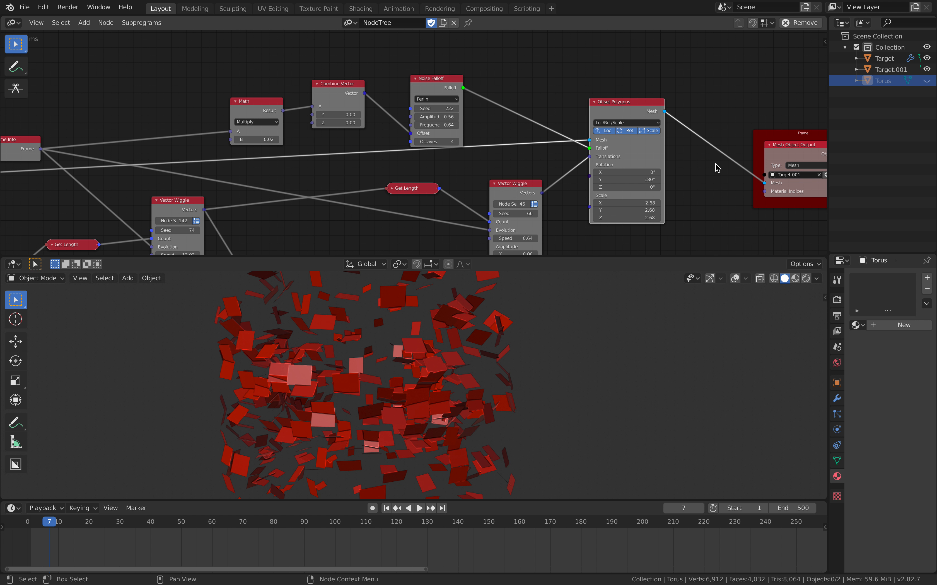
{"action": "middle_click_drag", "start_coordinate": [604, 147], "coordinate": [567, 112]}
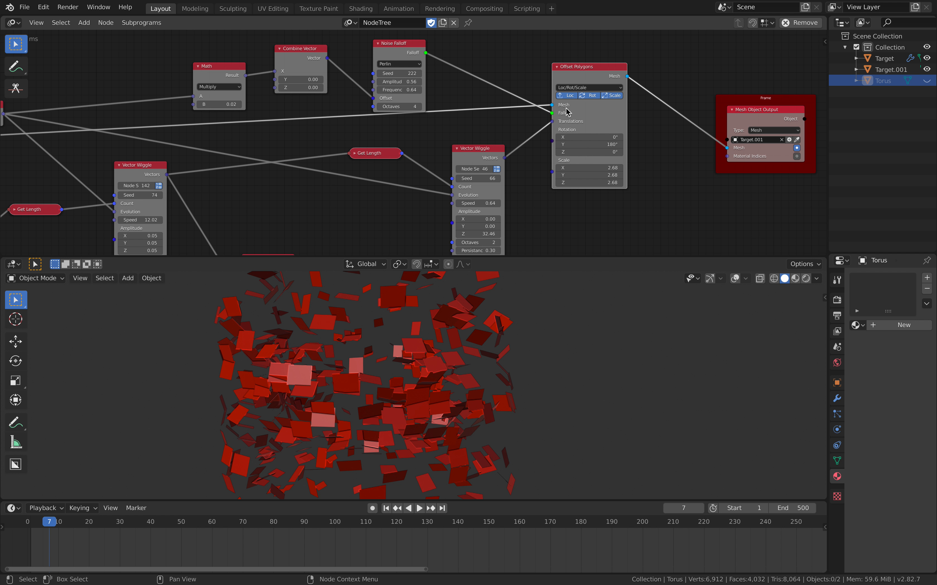
{"action": "middle_click_drag", "start_coordinate": [443, 387], "coordinate": [523, 416]}
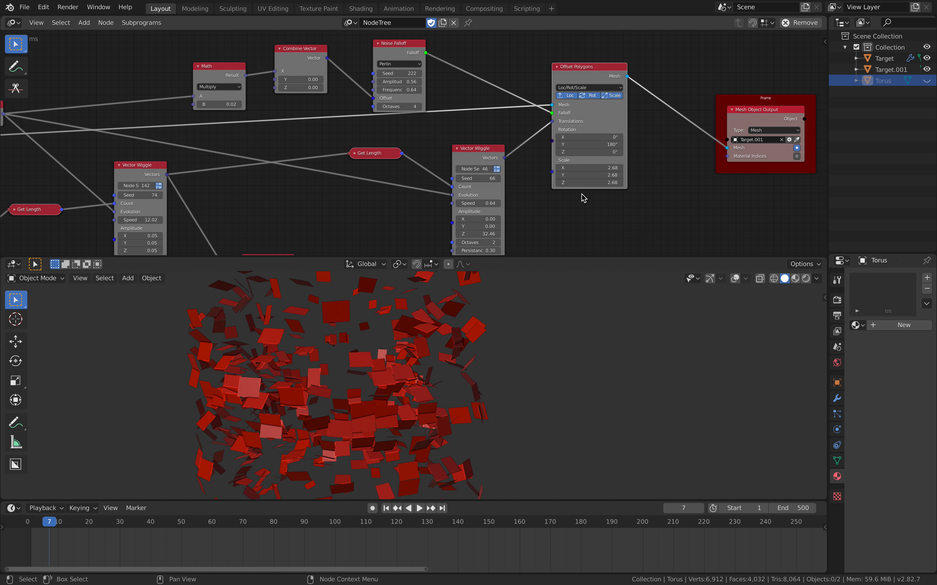
Step: Nudge the second Vector Wiggle node up and the Offset Polygons node slightly left
{"action": "middle_click_drag", "start_coordinate": [581, 198], "coordinate": [514, 184]}
{"action": "middle_click_drag", "start_coordinate": [444, 164], "coordinate": [484, 173]}
{"action": "left_click_drag", "start_coordinate": [423, 146], "coordinate": [425, 133]}
{"action": "left_click_drag", "start_coordinate": [519, 70], "coordinate": [516, 71]}
{"action": "scroll", "coordinate": [479, 148], "scroll_direction": "up", "scroll_amount": 2}
{"action": "middle_click_drag", "start_coordinate": [545, 44], "coordinate": [461, 86]}
{"action": "scroll", "coordinate": [460, 86], "scroll_direction": "up", "scroll_amount": 2}
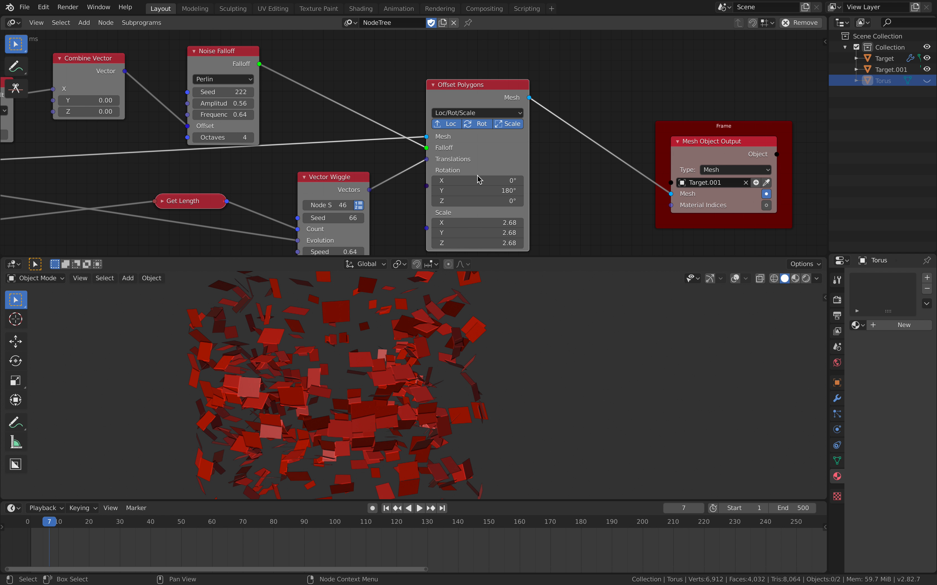
Step: Enlarge the node editor, bring the Offset Polygons and second Vector Wiggle nodes into view, and play the animation
{"action": "scroll", "coordinate": [478, 179], "scroll_direction": "down", "scroll_amount": 1}
{"action": "left_click_drag", "start_coordinate": [598, 256], "coordinate": [597, 306]}
{"action": "middle_click_drag", "start_coordinate": [583, 241], "coordinate": [625, 177]}
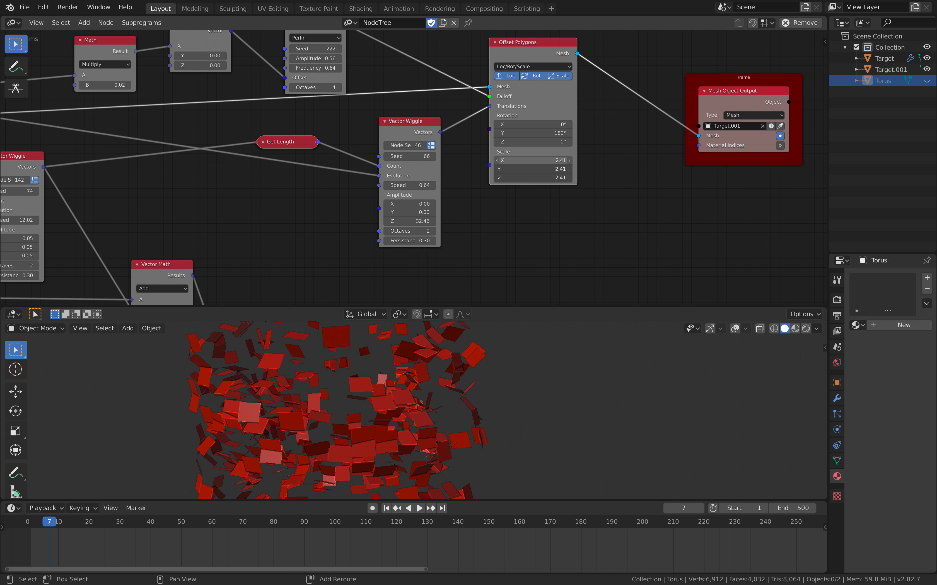
{"action": "key", "text": "space"}
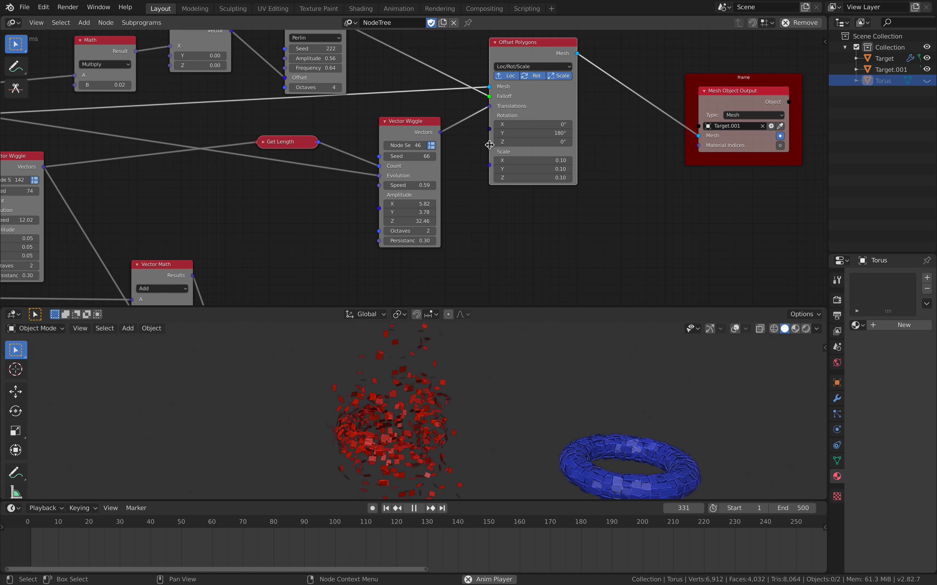
Step: Nudge the second Vector Wiggle node right, closer to the Offset Polygons node
{"action": "left_click_drag", "start_coordinate": [435, 130], "coordinate": [445, 130]}
{"action": "middle_click_drag", "start_coordinate": [492, 112], "coordinate": [485, 141]}
{"action": "scroll", "coordinate": [527, 123], "scroll_direction": "up", "scroll_amount": 2}
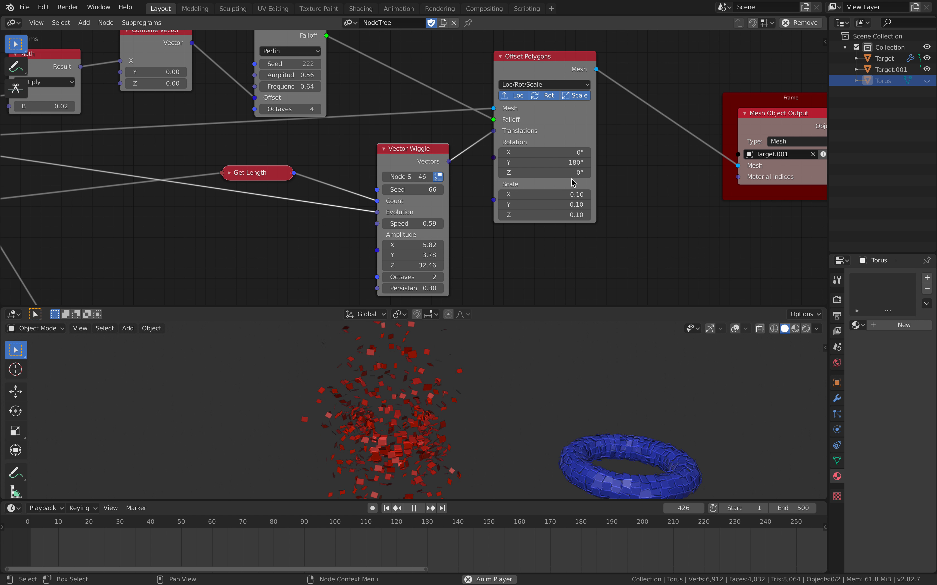
Step: Show the Offset Polygons node's settings in a widened sidebar, with Properties collapsed and Advanced Node Settings in view
{"action": "scroll", "coordinate": [438, 393], "scroll_direction": "down", "scroll_amount": 3}
{"action": "left_click", "coordinate": [540, 60]}
{"action": "middle_click_drag", "start_coordinate": [627, 68], "coordinate": [576, 99]}
{"action": "left_click", "coordinate": [823, 40]}
{"action": "scroll", "coordinate": [797, 248], "scroll_direction": "down", "scroll_amount": 2}
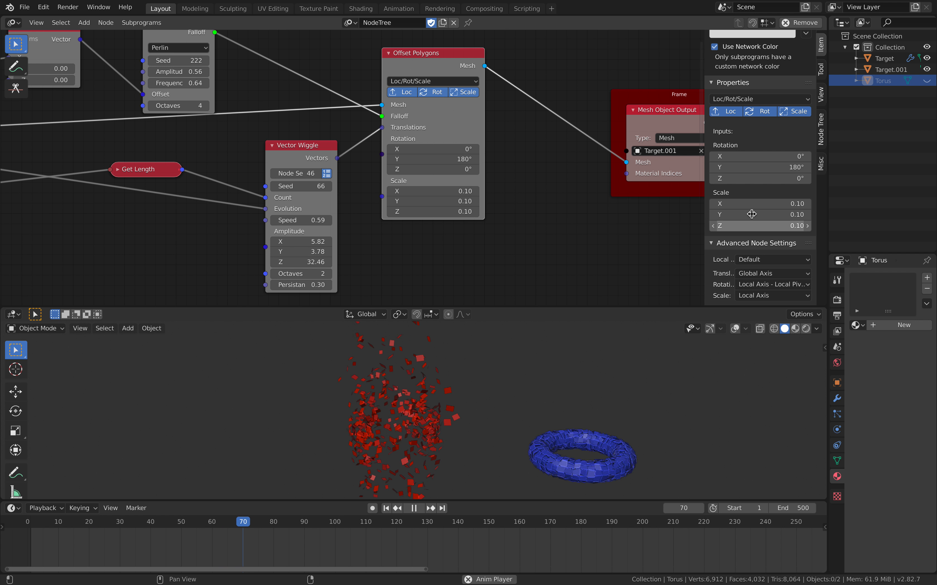
{"action": "scroll", "coordinate": [772, 155], "scroll_direction": "up", "scroll_amount": 4}
{"action": "left_click", "coordinate": [754, 153]}
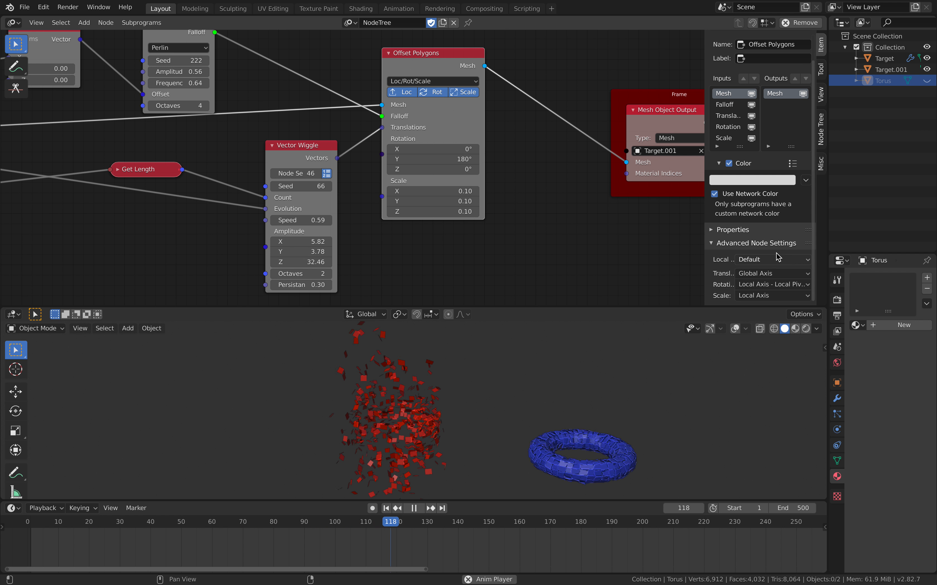
{"action": "left_click_drag", "start_coordinate": [705, 272], "coordinate": [633, 272]}
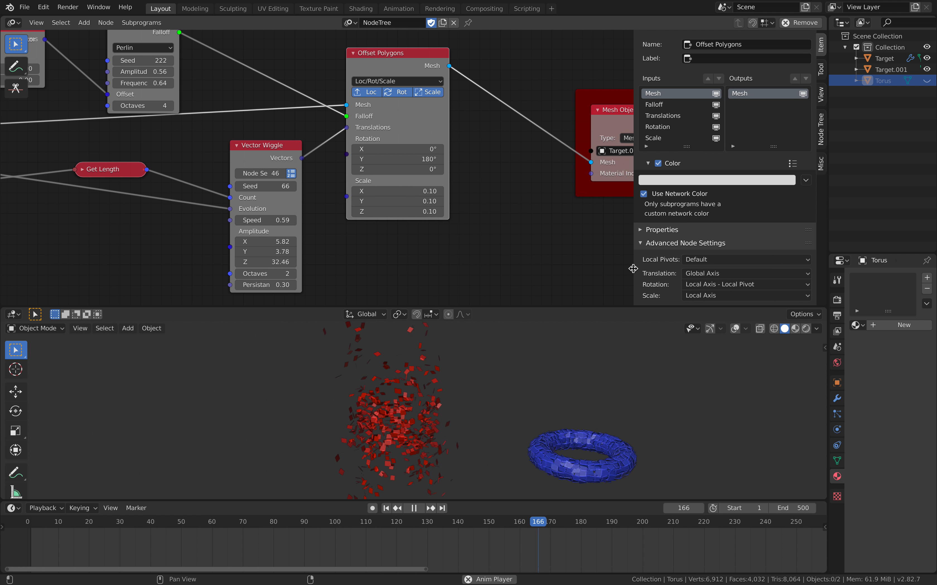
Step: Set the Offset Polygons translation mode to Local Axis and its rotation mode to Global Axis - Local Pivot
{"action": "left_click", "coordinate": [710, 274]}
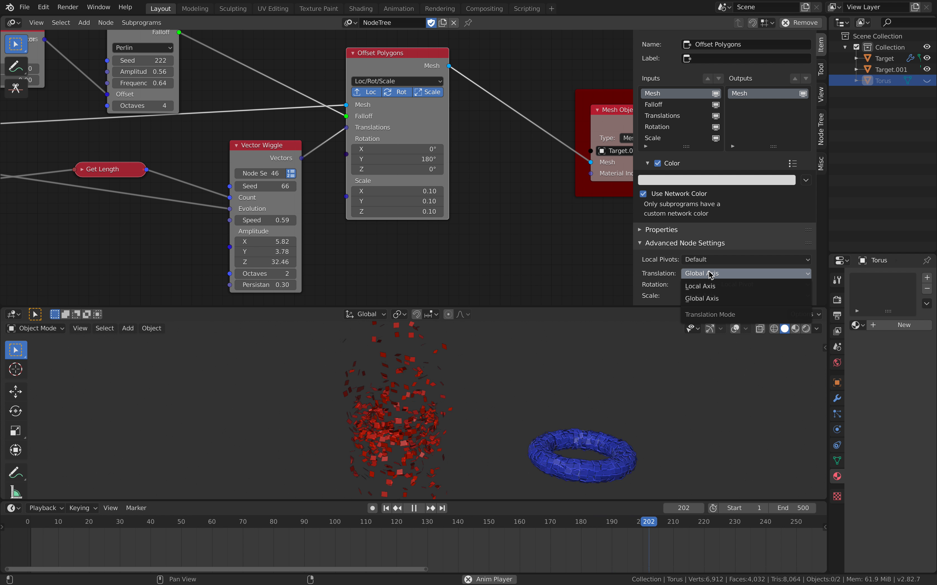
{"action": "left_click", "coordinate": [717, 286]}
{"action": "left_click", "coordinate": [718, 285]}
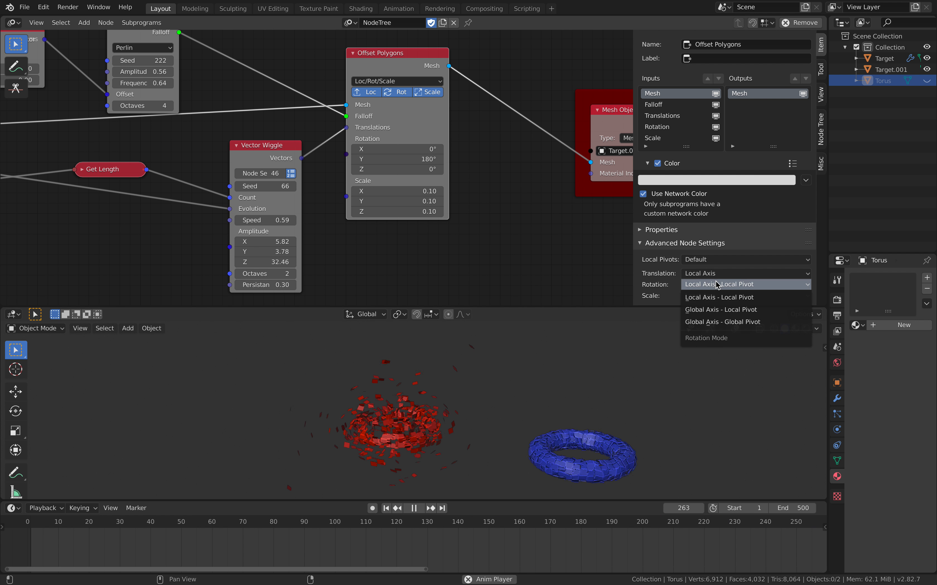
{"action": "left_click", "coordinate": [719, 307]}
Step: Try the Translation Only and Include Translation scale modes on Offset Polygons, and return to Local Axis
{"action": "left_click", "coordinate": [718, 296]}
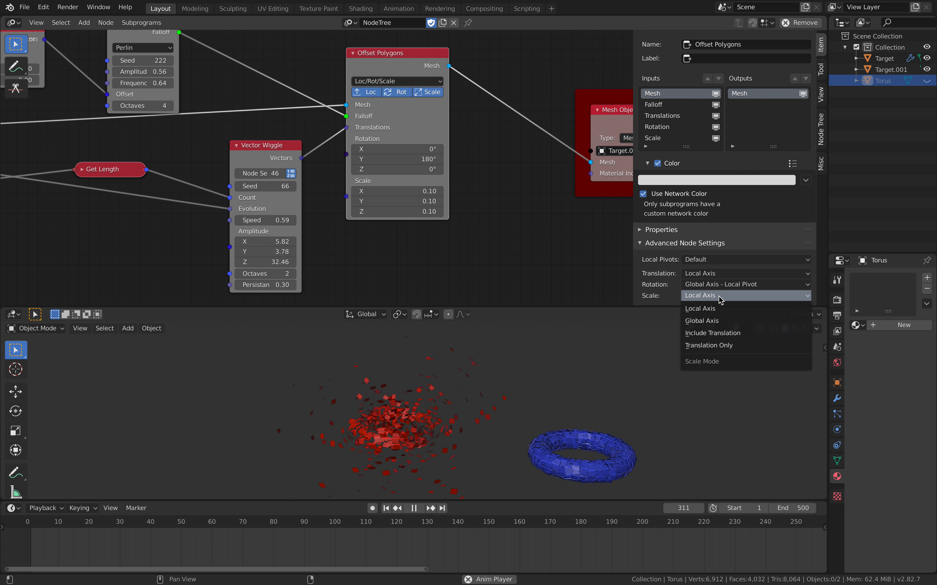
{"action": "left_click", "coordinate": [722, 346]}
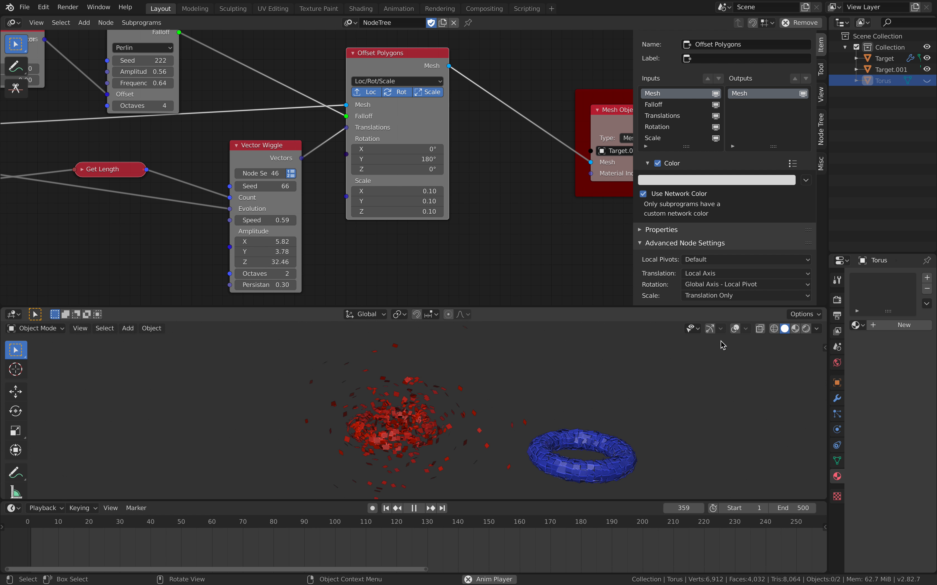
{"action": "left_click", "coordinate": [722, 295]}
{"action": "left_click", "coordinate": [721, 310]}
{"action": "left_click", "coordinate": [719, 296]}
{"action": "left_click", "coordinate": [719, 309]}
{"action": "left_click", "coordinate": [719, 297]}
{"action": "left_click", "coordinate": [719, 333]}
{"action": "left_click", "coordinate": [721, 296]}
{"action": "left_click", "coordinate": [722, 309]}
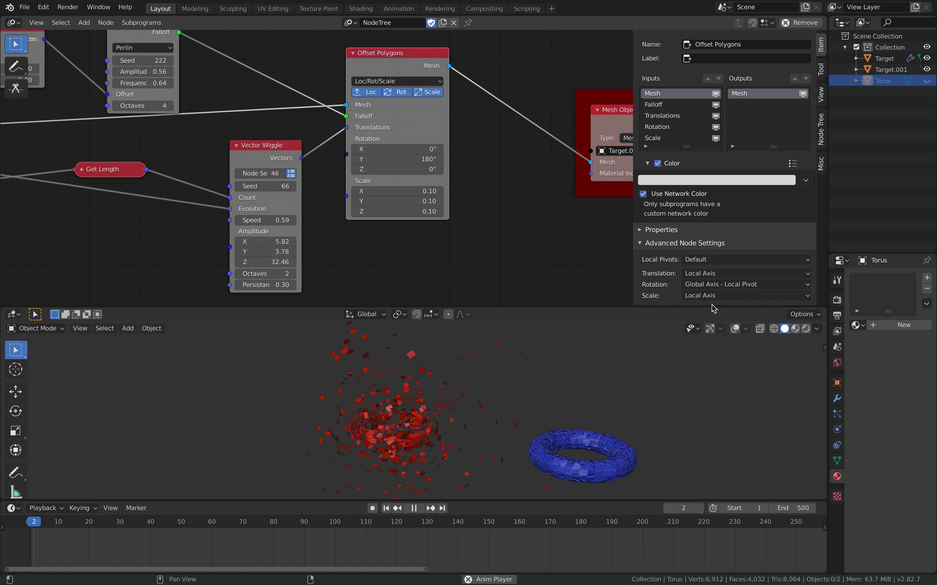
Step: Collapse the node editor's sidebar and stop the animation
{"action": "left_click_drag", "start_coordinate": [633, 238], "coordinate": [819, 248]}
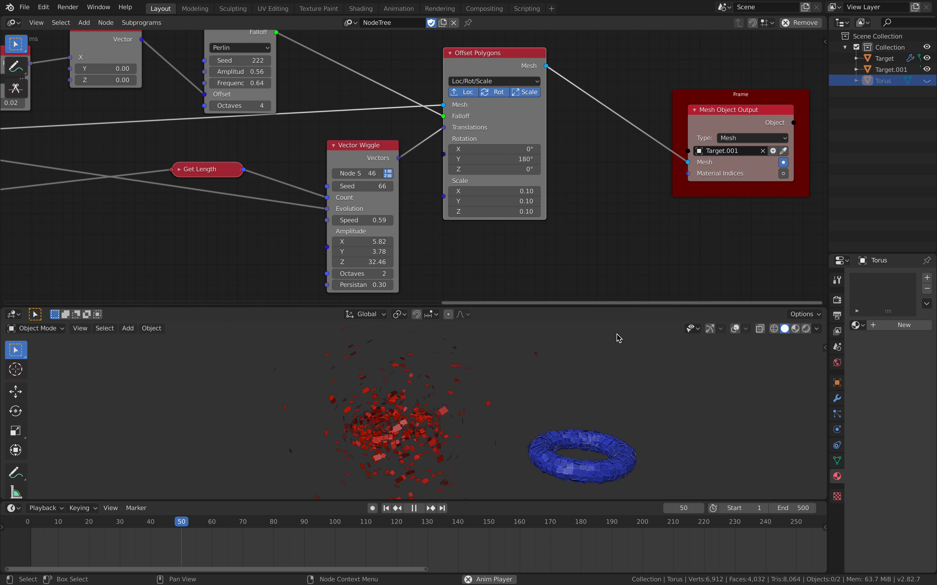
{"action": "key", "text": "space"}
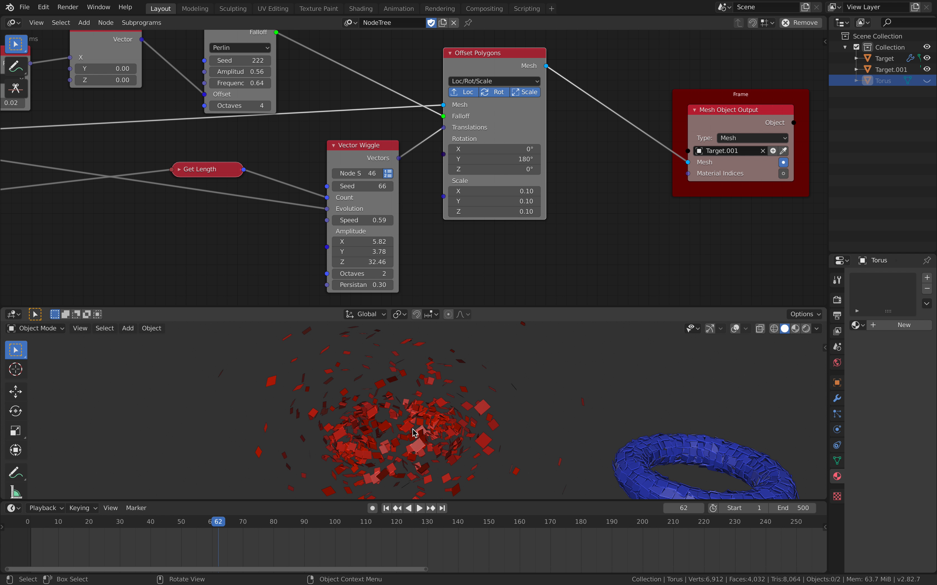
Step: Shift the Offset Polygons node up and right, and bring the red output frame up and left toward it
{"action": "left_click_drag", "start_coordinate": [493, 69], "coordinate": [520, 54]}
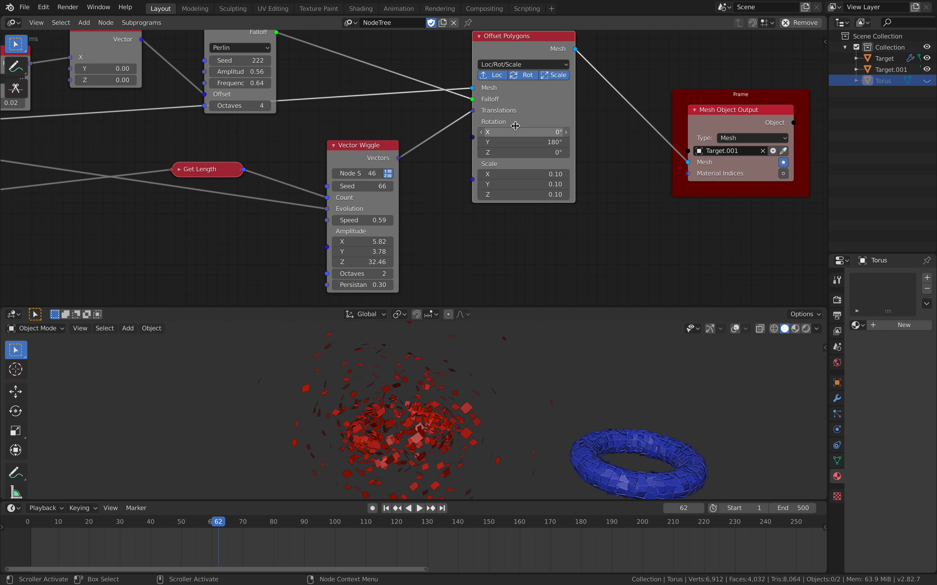
{"action": "scroll", "coordinate": [523, 124], "scroll_direction": "down", "scroll_amount": 2}
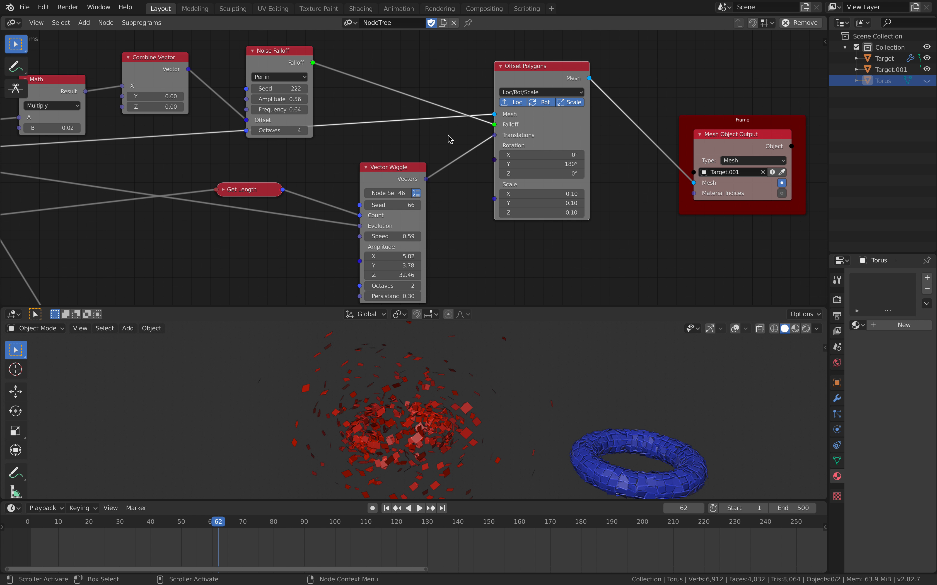
{"action": "left_click_drag", "start_coordinate": [737, 123], "coordinate": [697, 102]}
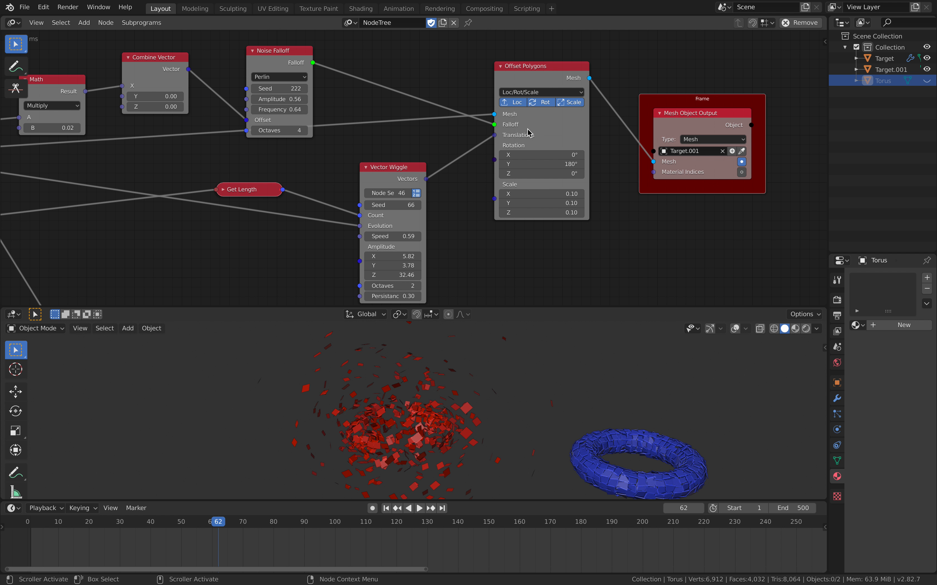
Step: Move the second Vector Wiggle node up and right, and set its seed to 178
{"action": "left_click_drag", "start_coordinate": [421, 169], "coordinate": [439, 155]}
{"action": "left_click_drag", "start_coordinate": [404, 190], "coordinate": [445, 189]}
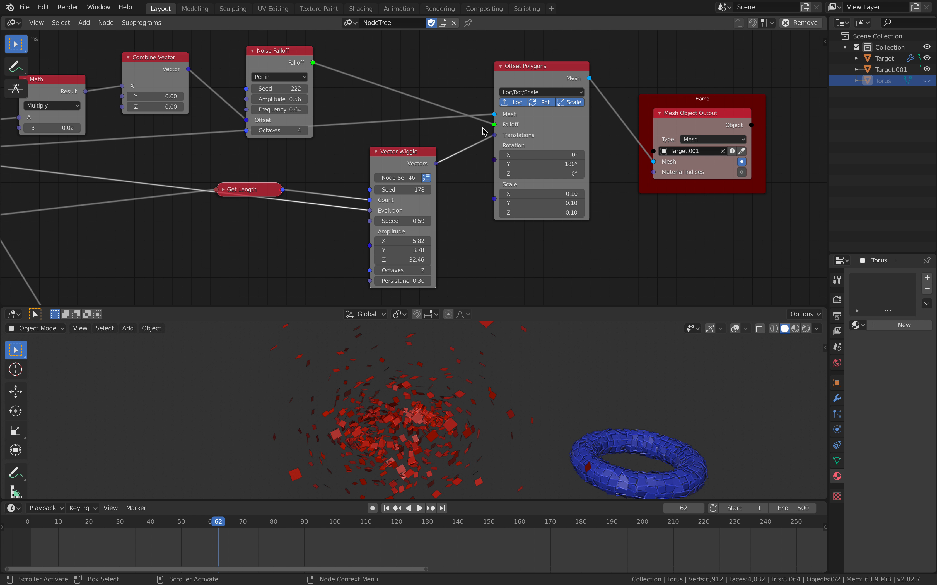
Step: Move the Noise Falloff node up and right, clear of the mesh link
{"action": "middle_click_drag", "start_coordinate": [484, 132], "coordinate": [536, 188]}
{"action": "left_click_drag", "start_coordinate": [335, 109], "coordinate": [323, 67]}
{"action": "middle_click_drag", "start_coordinate": [421, 141], "coordinate": [432, 141]}
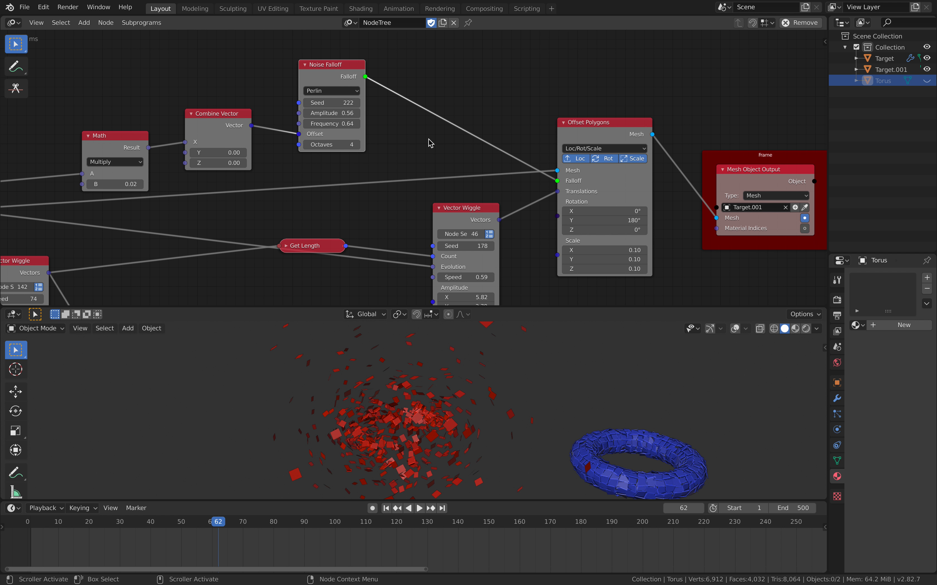
{"action": "left_click_drag", "start_coordinate": [351, 76], "coordinate": [375, 66]}
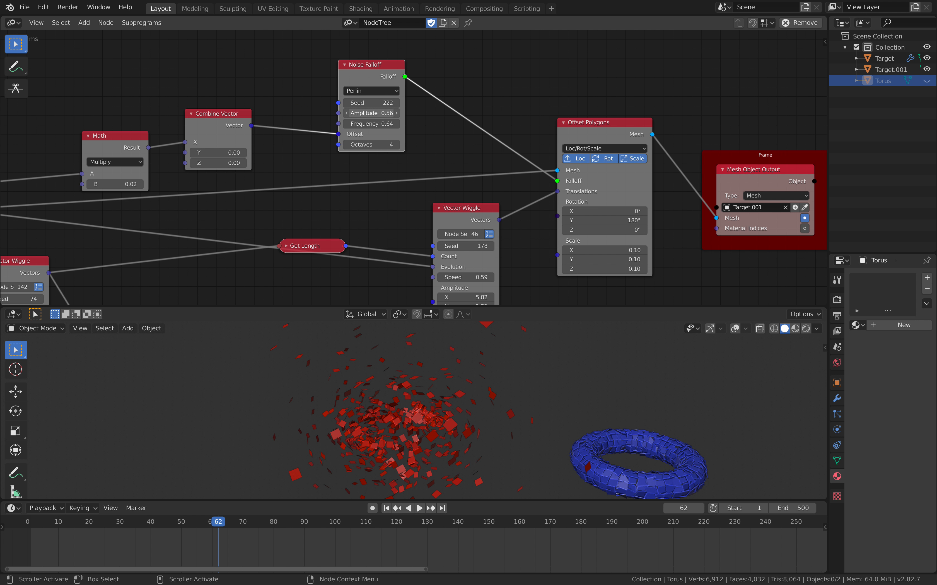
Step: Play the animation and set the Noise Falloff frequency to -0.62 and amplitude to 5.12
{"action": "key", "text": "space"}
{"action": "left_click_drag", "start_coordinate": [376, 123], "coordinate": [296, 123]}
{"action": "left_click_drag", "start_coordinate": [372, 113], "coordinate": [464, 113]}
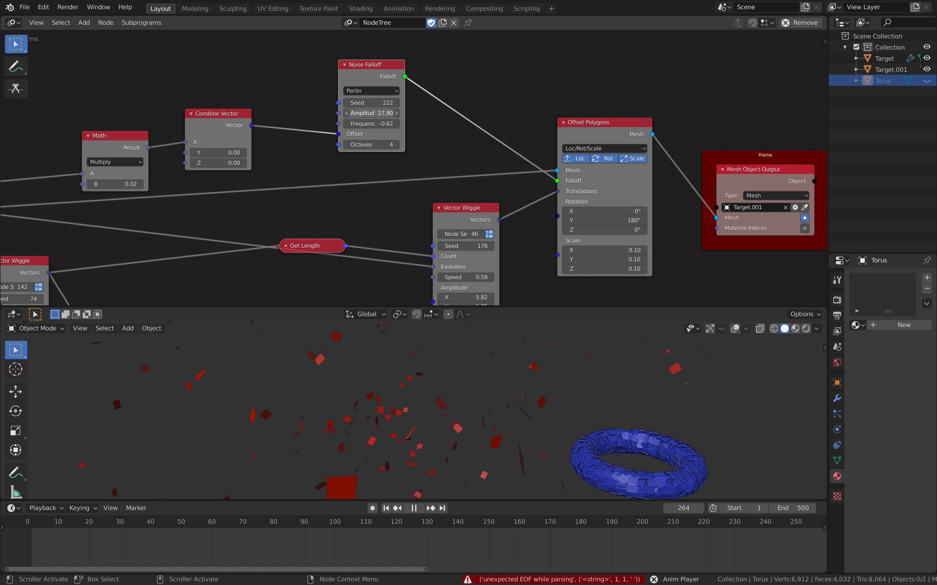
{"action": "left_click_drag", "start_coordinate": [372, 113], "coordinate": [366, 113]}
Step: Switch off Loc and Scale in the Offset Polygons node, leaving only Rot enabled
{"action": "middle_click_drag", "start_coordinate": [577, 147], "coordinate": [556, 103]}
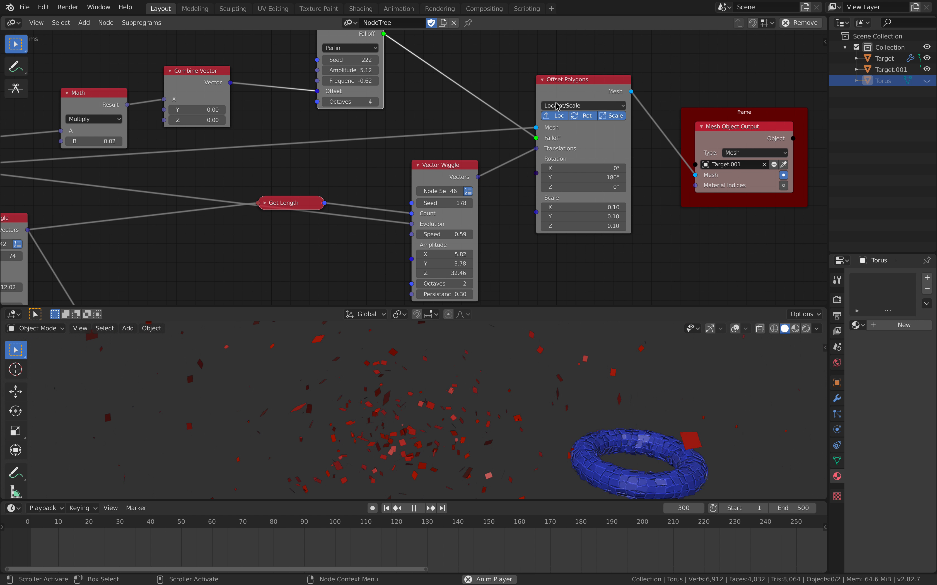
{"action": "left_click", "coordinate": [556, 116]}
{"action": "scroll", "coordinate": [469, 404], "scroll_direction": "up", "scroll_amount": 3}
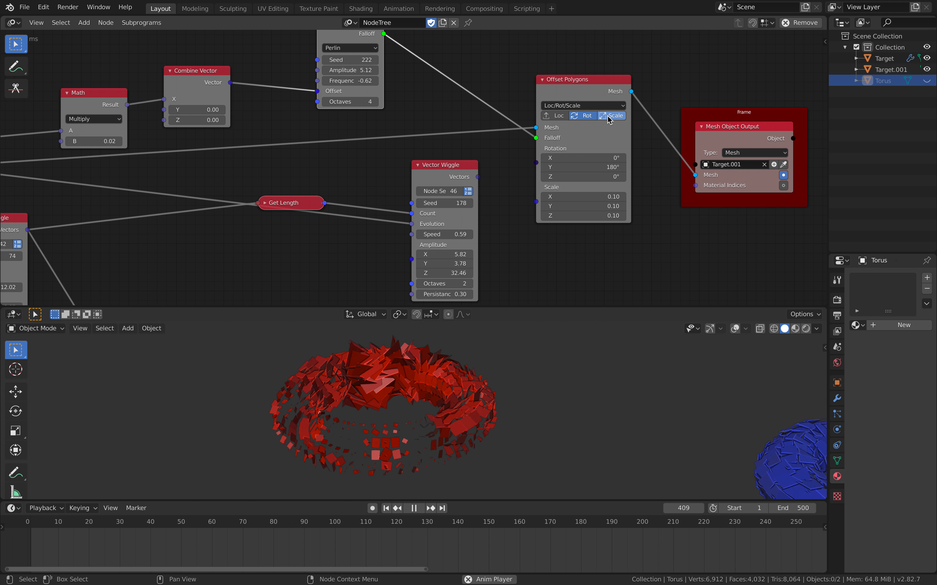
{"action": "left_click", "coordinate": [590, 116]}
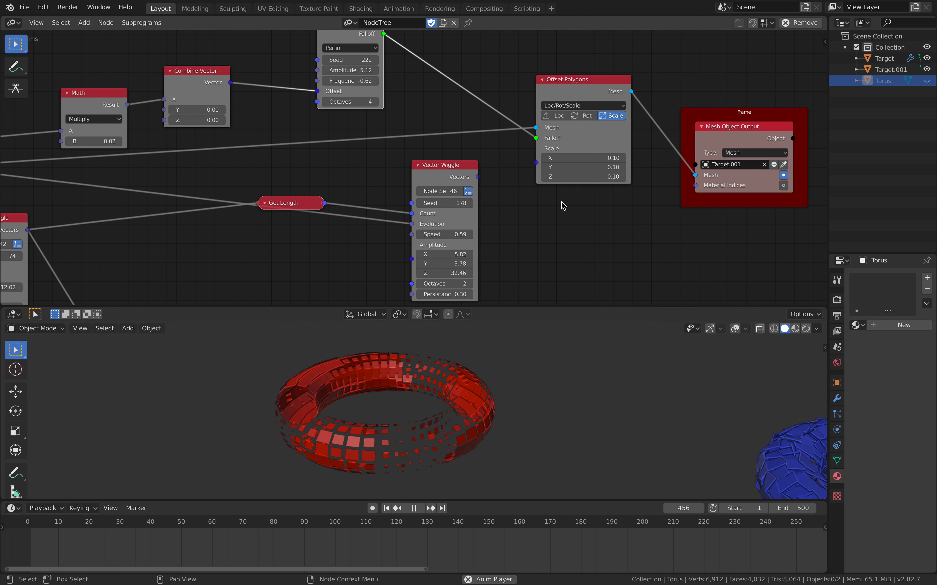
{"action": "left_click", "coordinate": [612, 116]}
{"action": "left_click", "coordinate": [587, 116]}
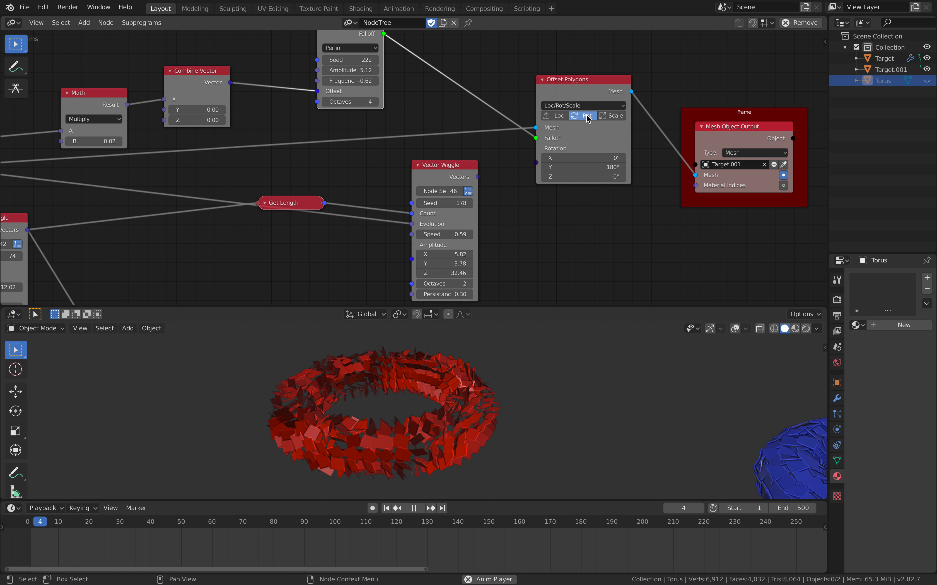
Step: Toggle Rot off and on in the Offset Polygons node to compare the mesh with and without rotation
{"action": "left_click", "coordinate": [587, 116]}
{"action": "left_click", "coordinate": [587, 115]}
{"action": "left_click", "coordinate": [587, 116]}
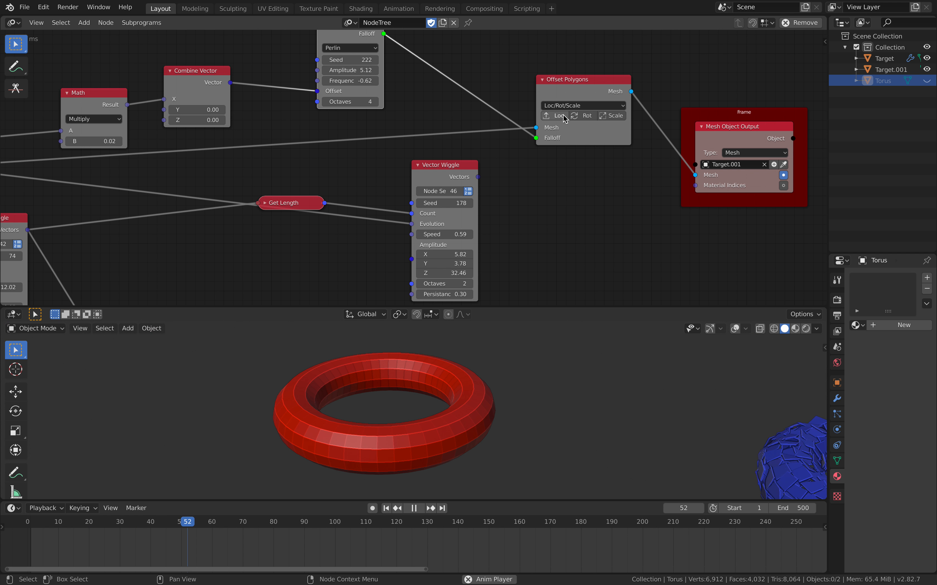
{"action": "left_click", "coordinate": [587, 115]}
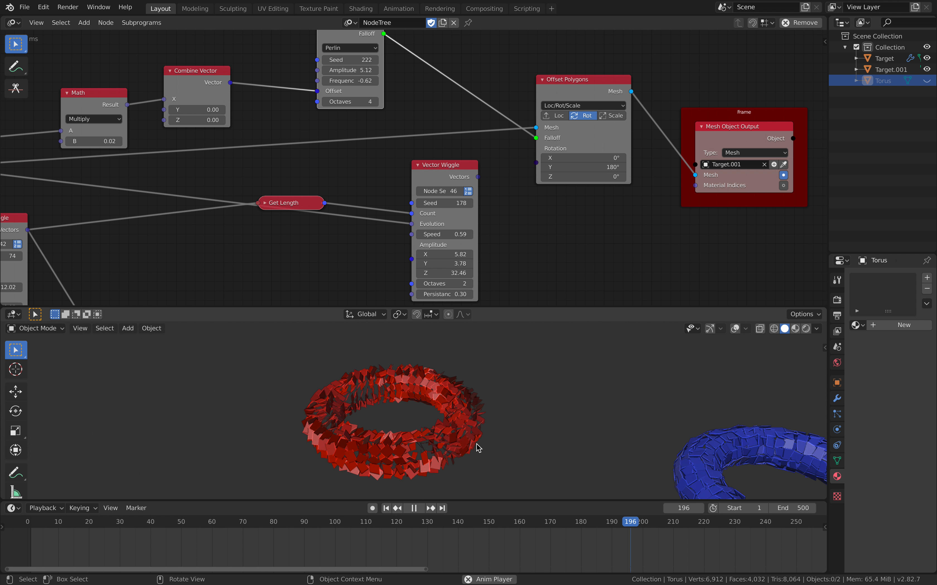
Step: Stop the animation, add a Monkey mesh to the scene and move it aside from the toruses
{"action": "key", "text": "space"}
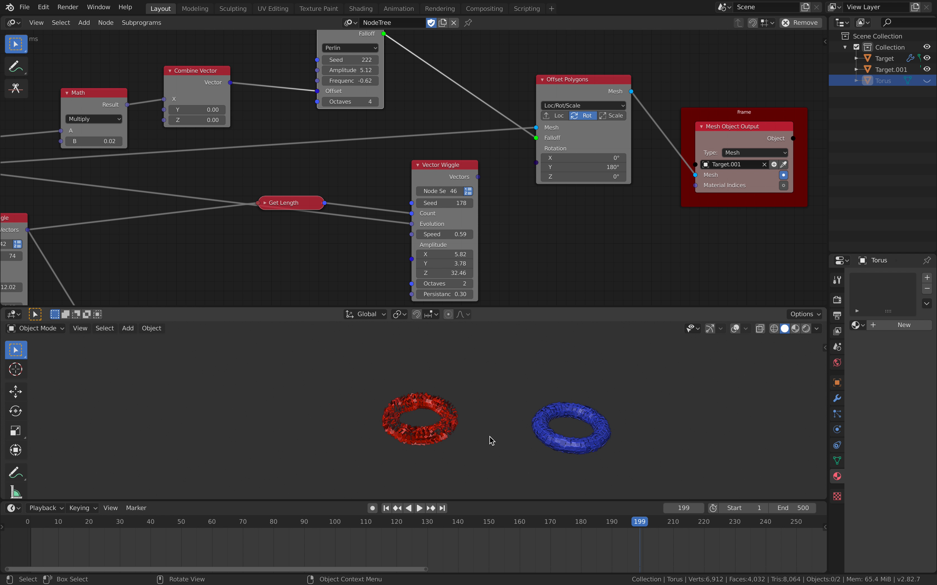
{"action": "key", "text": "shift+a"}
{"action": "mouse_move", "coordinate": [471, 286]}
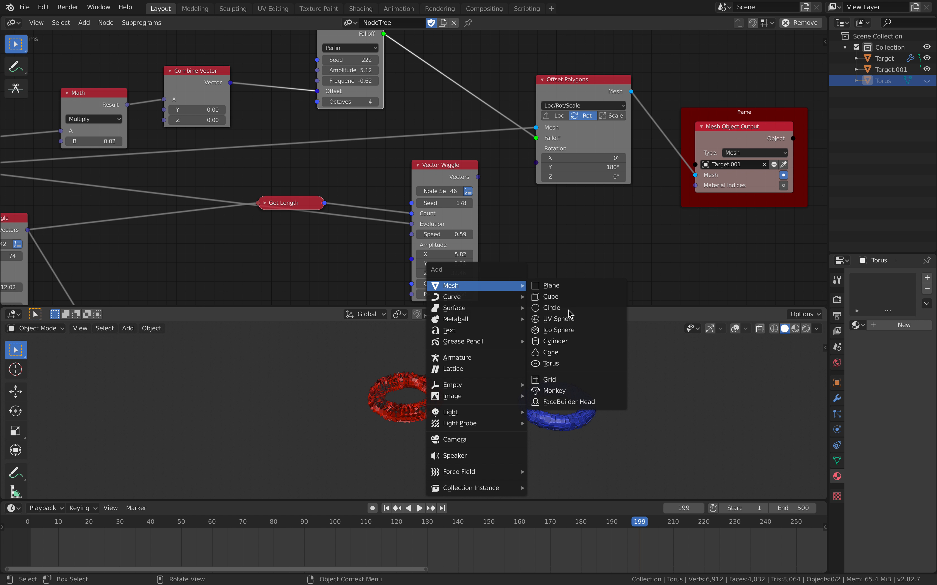
{"action": "left_click", "coordinate": [569, 390]}
{"action": "key", "text": "g"}
{"action": "left_click", "coordinate": [321, 410]}
Step: Rotate the monkey freely and scale it
{"action": "key", "text": "r"}
{"action": "key", "text": "r"}
{"action": "left_click", "coordinate": [327, 380]}
{"action": "key", "text": "s"}
{"action": "left_click", "coordinate": [375, 413]}
Step: Pick Suzanne as the source of the Mesh Object Input node and hide the Suzanne object in the scene
{"action": "middle_click_drag", "start_coordinate": [137, 164], "coordinate": [481, 181]}
{"action": "middle_click_drag", "start_coordinate": [238, 209], "coordinate": [824, 136]}
{"action": "scroll", "coordinate": [232, 110], "scroll_direction": "down", "scroll_amount": 3}
{"action": "scroll", "coordinate": [324, 136], "scroll_direction": "up", "scroll_amount": 2}
{"action": "left_click", "coordinate": [474, 179]}
{"action": "left_click", "coordinate": [236, 395]}
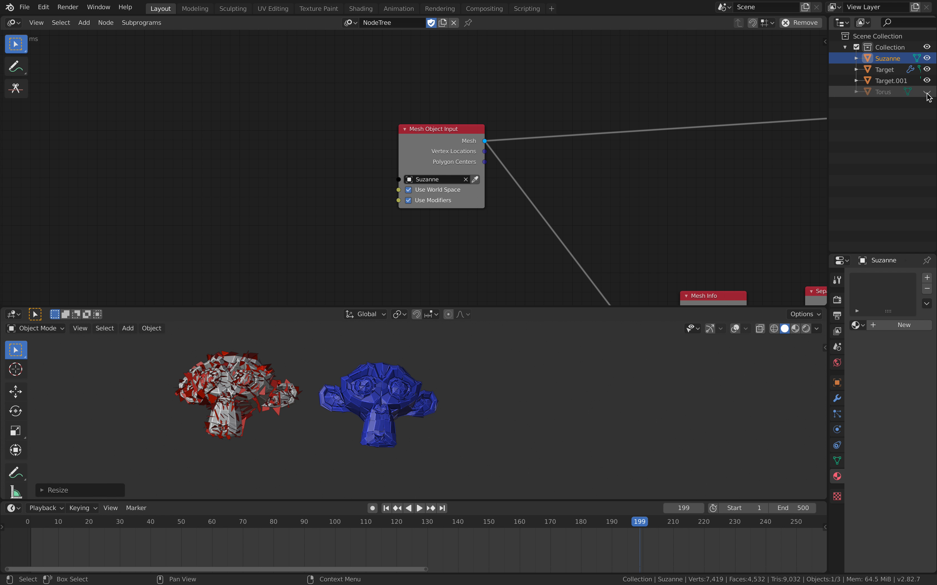
{"action": "left_click", "coordinate": [929, 59]}
Step: Play the animation and examine the red and blue monkeys in a fullscreen 3D viewport
{"action": "key", "text": "space"}
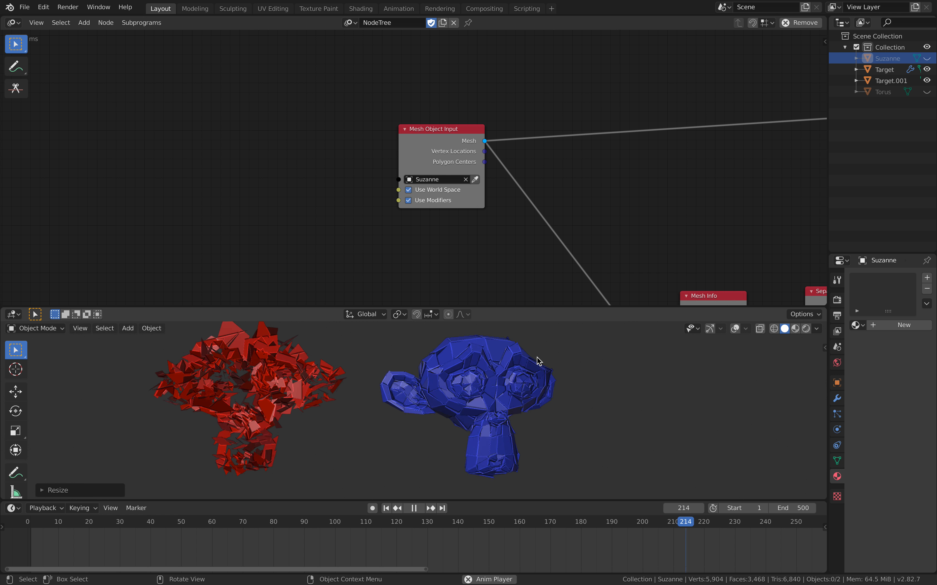
{"action": "key", "text": "ctrl+alt+space"}
{"action": "scroll", "coordinate": [540, 360], "scroll_direction": "up", "scroll_amount": 5}
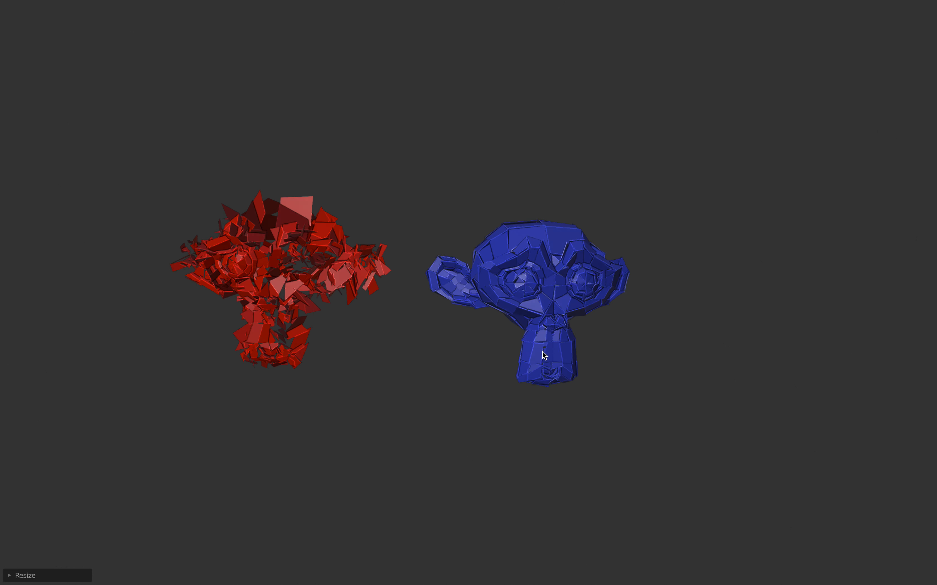
{"action": "middle_click_drag", "start_coordinate": [515, 318], "coordinate": [573, 320], "text": "shift"}
{"action": "scroll", "coordinate": [559, 327], "scroll_direction": "down", "scroll_amount": 2}
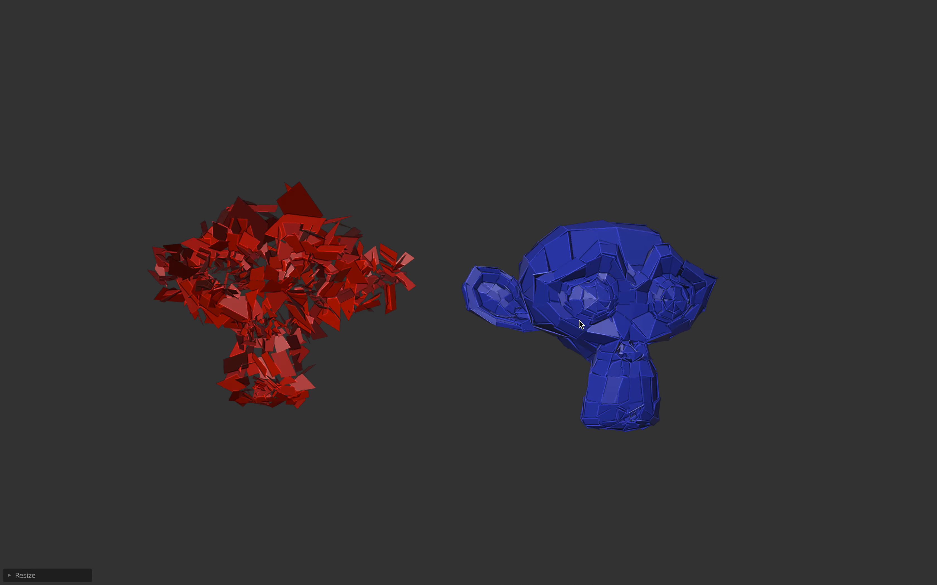
{"action": "key", "text": "ctrl+alt+space"}
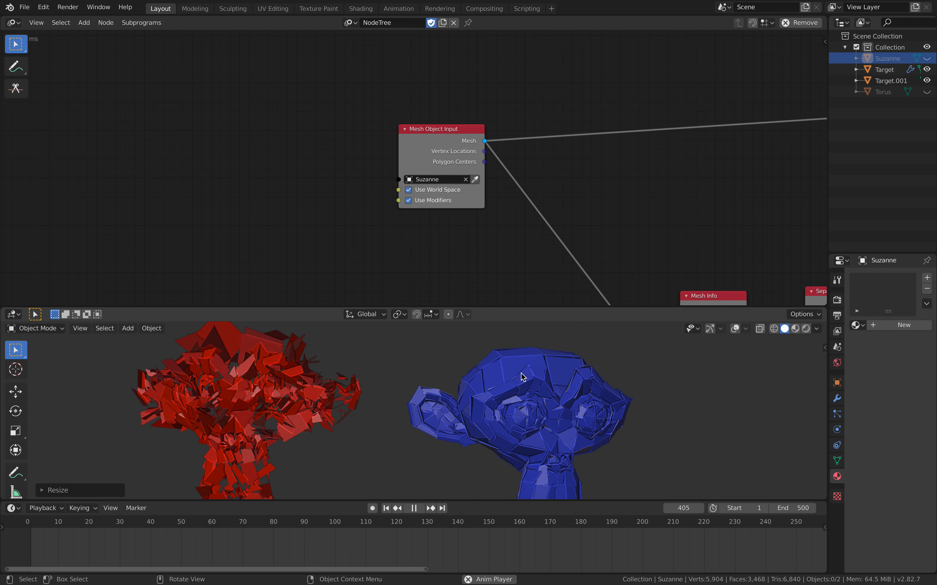
Step: Nudge the Combine Mesh node slightly left
{"action": "middle_click_drag", "start_coordinate": [461, 155], "coordinate": [288, 144]}
{"action": "scroll", "coordinate": [424, 161], "scroll_direction": "down", "scroll_amount": 4}
{"action": "middle_click_drag", "start_coordinate": [424, 157], "coordinate": [311, 149]}
{"action": "scroll", "coordinate": [445, 154], "scroll_direction": "down", "scroll_amount": 1}
{"action": "scroll", "coordinate": [392, 149], "scroll_direction": "down", "scroll_amount": 3}
{"action": "middle_click_drag", "start_coordinate": [397, 150], "coordinate": [309, 142]}
{"action": "scroll", "coordinate": [379, 144], "scroll_direction": "down", "scroll_amount": 3}
{"action": "middle_click_drag", "start_coordinate": [429, 166], "coordinate": [384, 142]}
{"action": "scroll", "coordinate": [384, 142], "scroll_direction": "up", "scroll_amount": 2}
{"action": "left_click_drag", "start_coordinate": [468, 174], "coordinate": [461, 174]}
{"action": "middle_click_drag", "start_coordinate": [352, 102], "coordinate": [354, 126]}
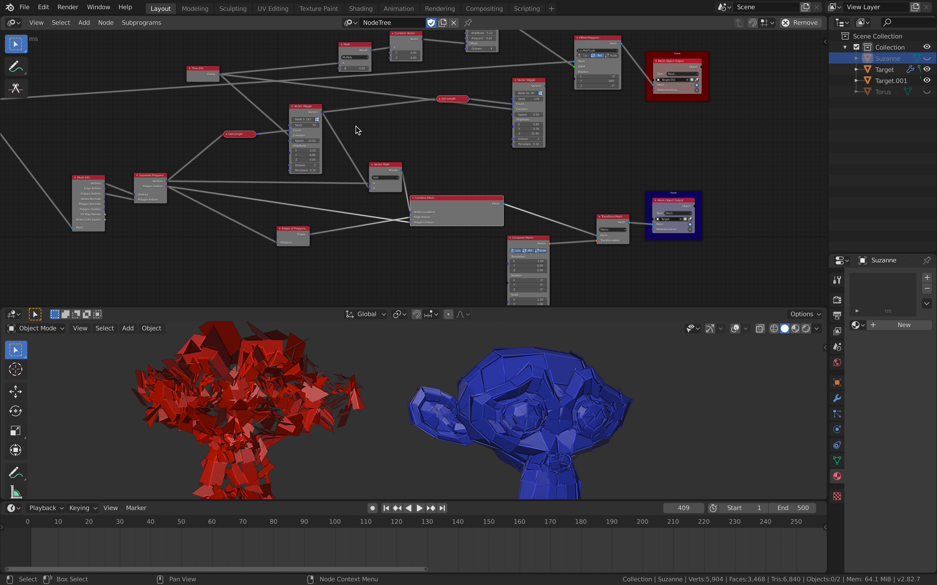
Step: Nudge the Offset Polygons node up and left, and shift the red output frame right
{"action": "middle_click_drag", "start_coordinate": [410, 112], "coordinate": [350, 159]}
{"action": "scroll", "coordinate": [351, 158], "scroll_direction": "up", "scroll_amount": 4}
{"action": "middle_click_drag", "start_coordinate": [492, 144], "coordinate": [391, 171]}
{"action": "scroll", "coordinate": [391, 171], "scroll_direction": "up", "scroll_amount": 2}
{"action": "left_click_drag", "start_coordinate": [520, 105], "coordinate": [513, 99]}
{"action": "left_click_drag", "start_coordinate": [628, 104], "coordinate": [643, 102]}
{"action": "scroll", "coordinate": [535, 84], "scroll_direction": "up", "scroll_amount": 5}
{"action": "middle_click_drag", "start_coordinate": [534, 83], "coordinate": [627, 90]}
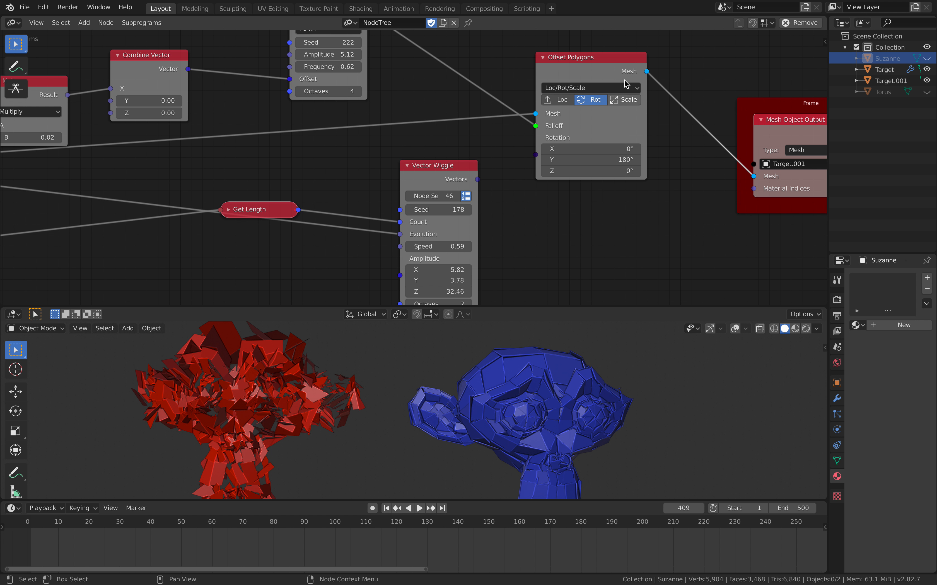
Step: Move the Separate Polygons node closer to the Mesh Info node and nudge the Vector Wiggle node feeding Vector Math slightly left
{"action": "scroll", "coordinate": [504, 108], "scroll_direction": "down", "scroll_amount": 5}
{"action": "middle_click_drag", "start_coordinate": [394, 197], "coordinate": [624, 77]}
{"action": "middle_click_drag", "start_coordinate": [156, 163], "coordinate": [370, 167]}
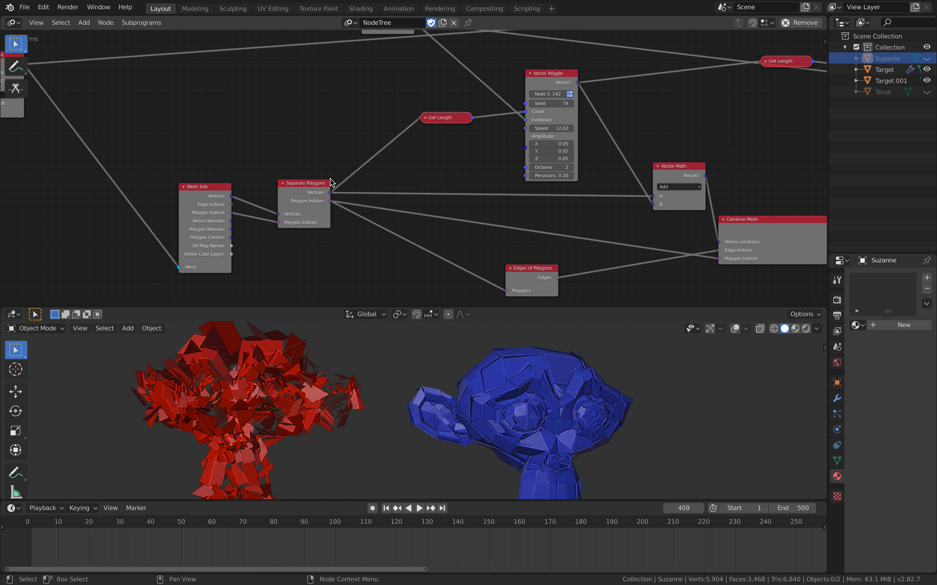
{"action": "left_click_drag", "start_coordinate": [306, 192], "coordinate": [286, 190]}
{"action": "middle_click_drag", "start_coordinate": [382, 202], "coordinate": [228, 194]}
{"action": "scroll", "coordinate": [461, 204], "scroll_direction": "up", "scroll_amount": 4}
{"action": "left_click_drag", "start_coordinate": [635, 215], "coordinate": [642, 214]}
{"action": "scroll", "coordinate": [715, 235], "scroll_direction": "down", "scroll_amount": 2}
{"action": "scroll", "coordinate": [384, 95], "scroll_direction": "down", "scroll_amount": 1}
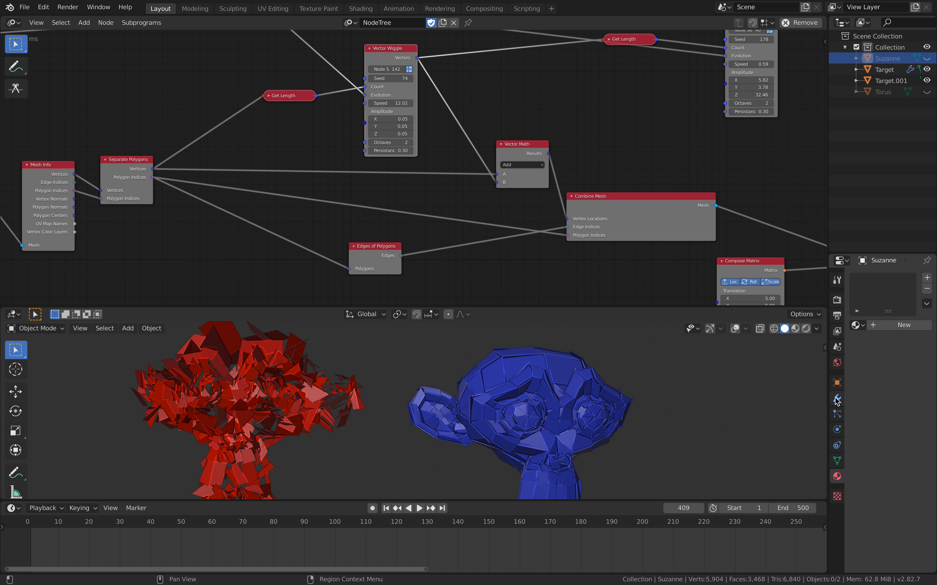
Step: Rename the node tree to ANComponent
{"action": "scroll", "coordinate": [554, 241], "scroll_direction": "down", "scroll_amount": 1}
{"action": "middle_click_drag", "start_coordinate": [534, 211], "coordinate": [430, 204]}
{"action": "scroll", "coordinate": [466, 134], "scroll_direction": "down", "scroll_amount": 1}
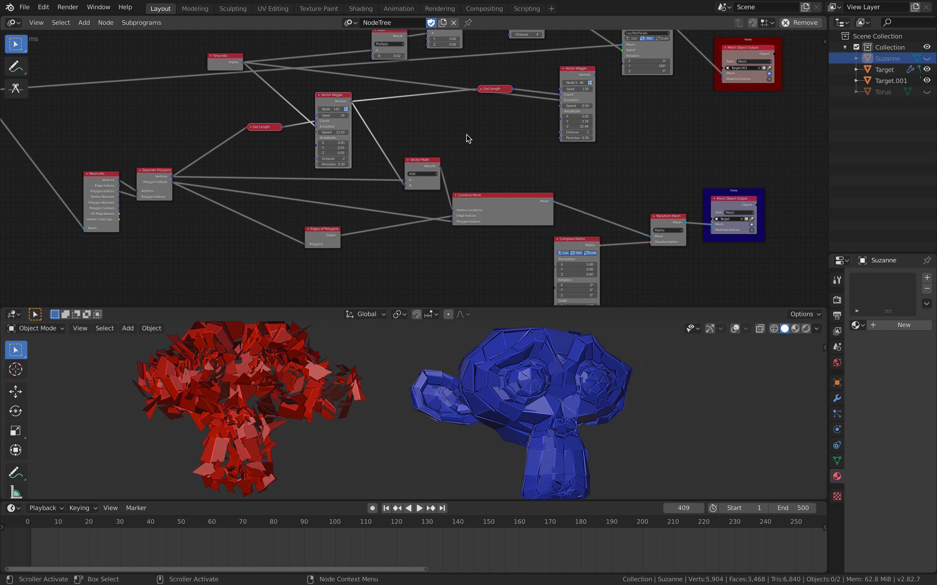
{"action": "middle_click_drag", "start_coordinate": [466, 135], "coordinate": [501, 132]}
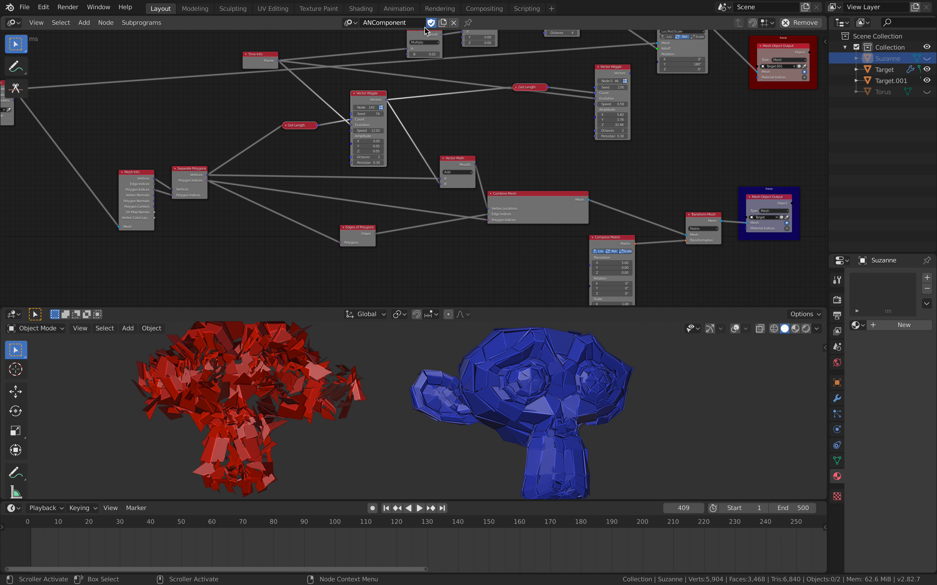
Step: Nudge the Edges of Polygons node slightly up and left
{"action": "middle_click_drag", "start_coordinate": [493, 165], "coordinate": [448, 169]}
{"action": "scroll", "coordinate": [530, 350], "scroll_direction": "up", "scroll_amount": 1}
{"action": "mouse_move", "coordinate": [538, 364]}
{"action": "middle_mouse_down"}
{"action": "mouse_move", "coordinate": [527, 383]}
{"action": "mouse_move", "coordinate": [540, 381]}
{"action": "middle_mouse_up"}
{"action": "scroll", "coordinate": [527, 387], "scroll_direction": "down", "scroll_amount": 2}
{"action": "scroll", "coordinate": [515, 229], "scroll_direction": "up", "scroll_amount": 3}
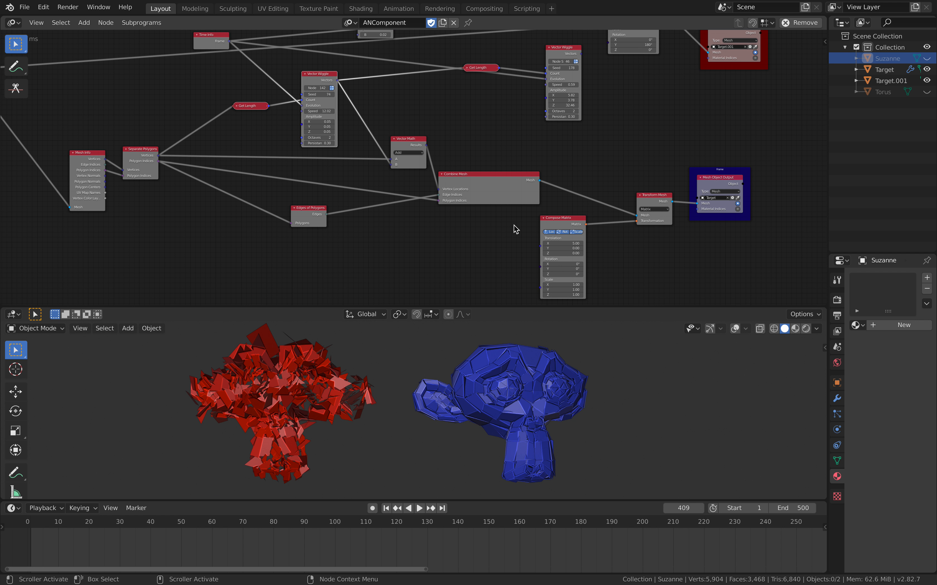
{"action": "middle_click_drag", "start_coordinate": [298, 244], "coordinate": [441, 212]}
{"action": "scroll", "coordinate": [437, 212], "scroll_direction": "up", "scroll_amount": 1}
{"action": "left_click_drag", "start_coordinate": [386, 212], "coordinate": [382, 200]}
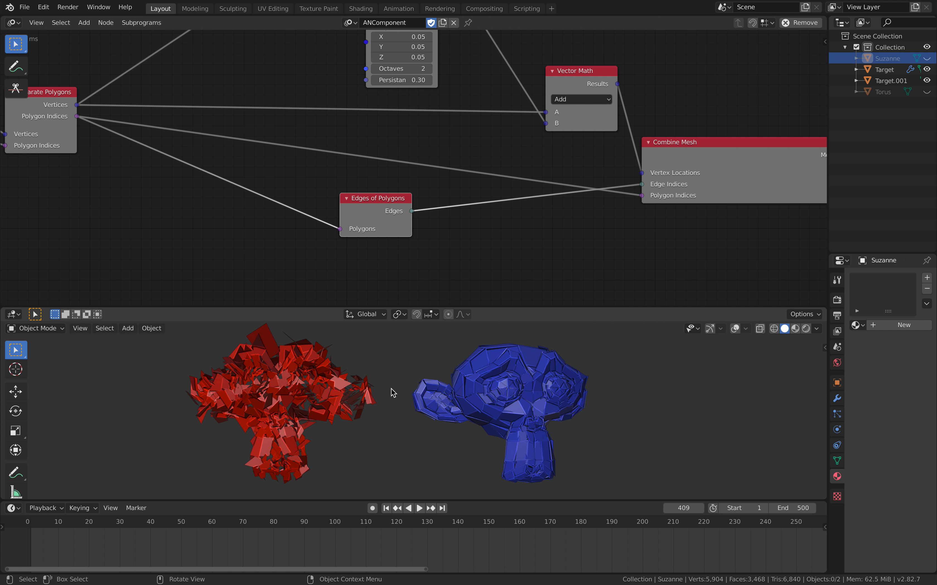
Step: Select the blue monkey and examine the list of available export formats
{"action": "scroll", "coordinate": [496, 392], "scroll_direction": "down", "scroll_amount": 1}
{"action": "middle_click_drag", "start_coordinate": [496, 392], "coordinate": [468, 391]}
{"action": "scroll", "coordinate": [560, 253], "scroll_direction": "down", "scroll_amount": 7}
{"action": "middle_click_drag", "start_coordinate": [577, 235], "coordinate": [531, 57]}
{"action": "scroll", "coordinate": [465, 150], "scroll_direction": "down", "scroll_amount": 3}
{"action": "middle_click_drag", "start_coordinate": [450, 175], "coordinate": [446, 146]}
{"action": "left_click", "coordinate": [481, 418]}
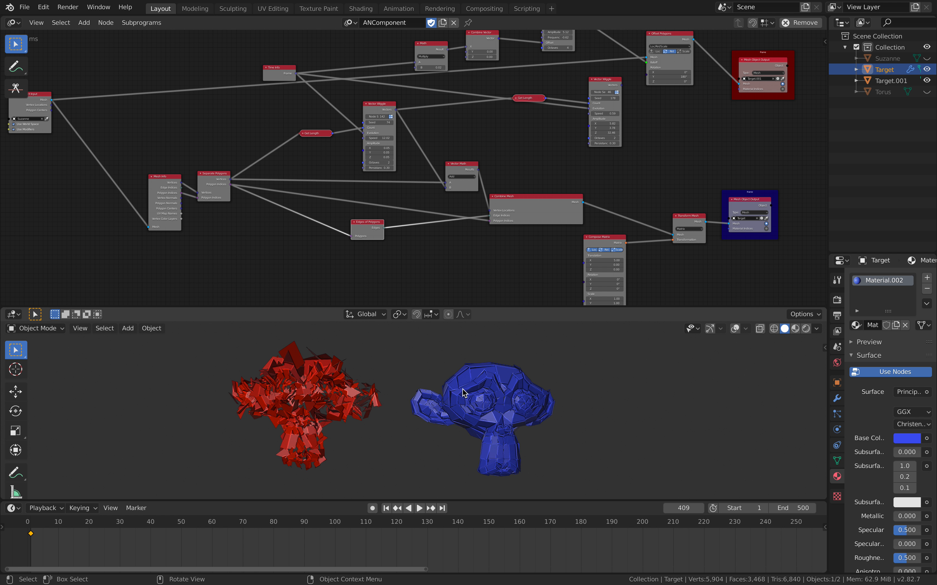
{"action": "left_click", "coordinate": [24, 6]}
{"action": "mouse_move", "coordinate": [100, 172]}
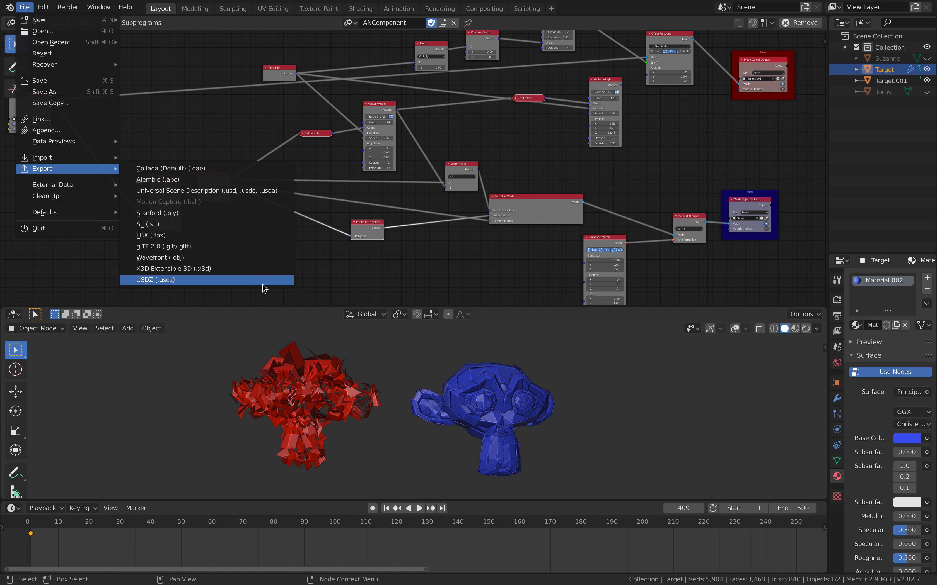
Step: Play the animation and examine both monkeys in a fullscreen 3D viewport
{"action": "middle_click_drag", "start_coordinate": [426, 368], "coordinate": [433, 358]}
{"action": "scroll", "coordinate": [507, 372], "scroll_direction": "up", "scroll_amount": 1}
{"action": "middle_click_drag", "start_coordinate": [503, 400], "coordinate": [495, 397]}
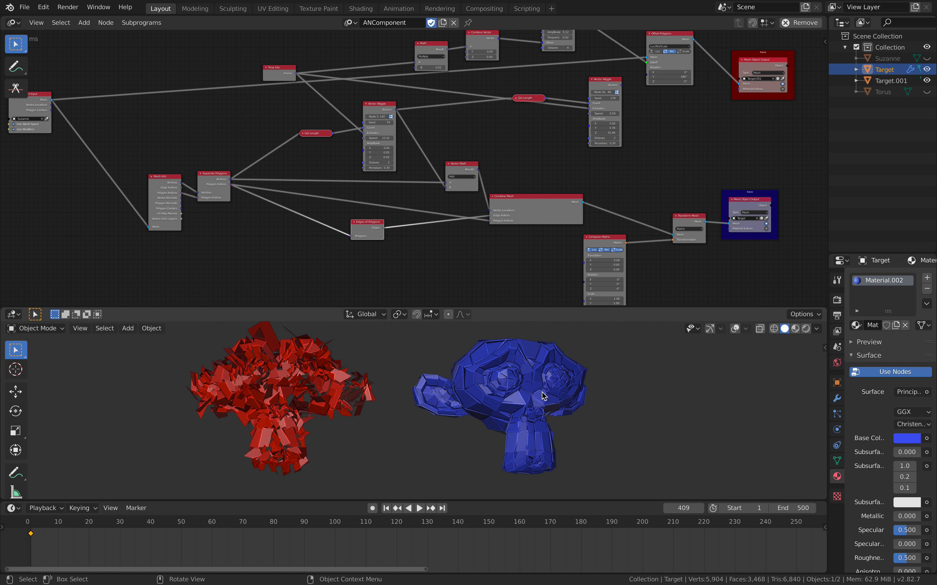
{"action": "middle_click_drag", "start_coordinate": [582, 410], "coordinate": [579, 409]}
{"action": "key", "text": "space"}
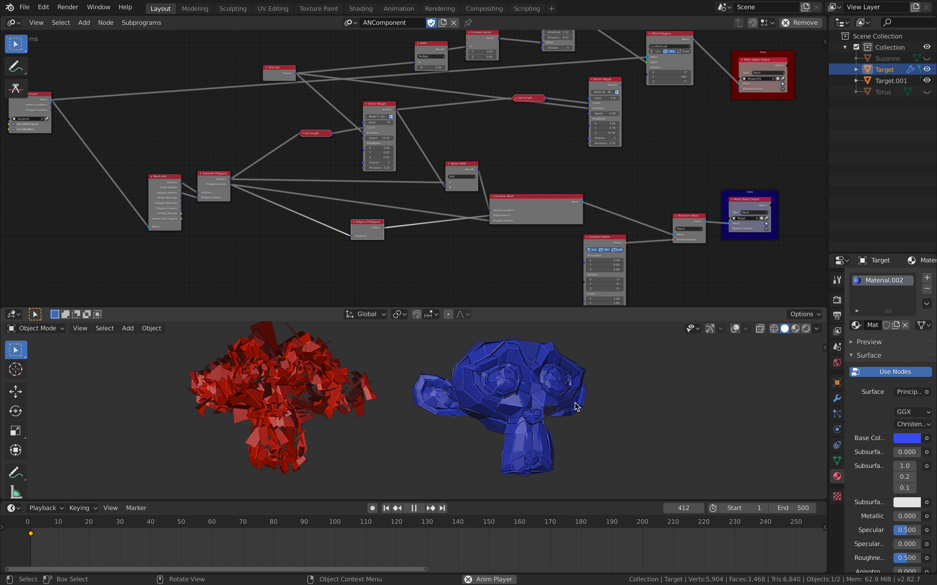
{"action": "scroll", "coordinate": [583, 391], "scroll_direction": "up", "scroll_amount": 3}
{"action": "key", "text": "ctrl+alt+space"}
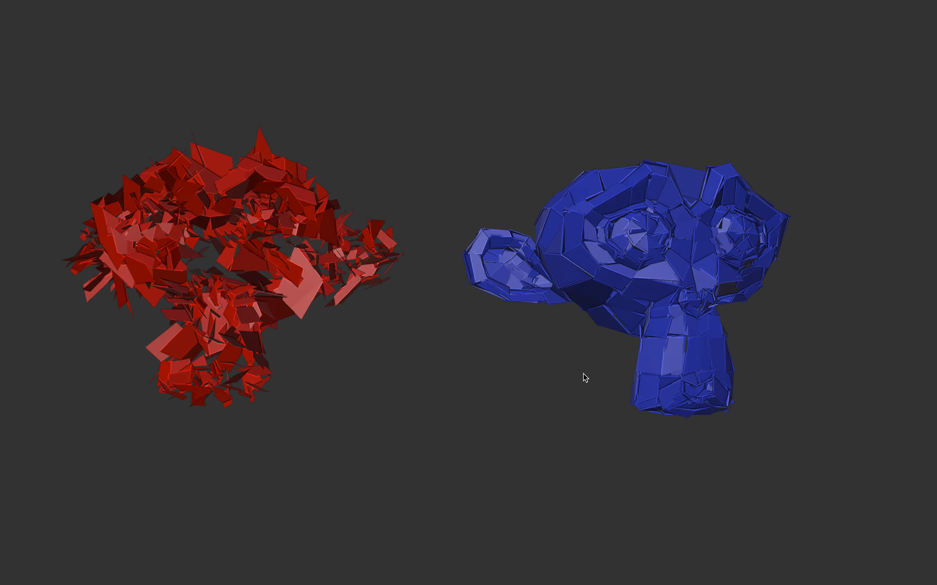
{"action": "key", "text": "ctrl+alt+space"}
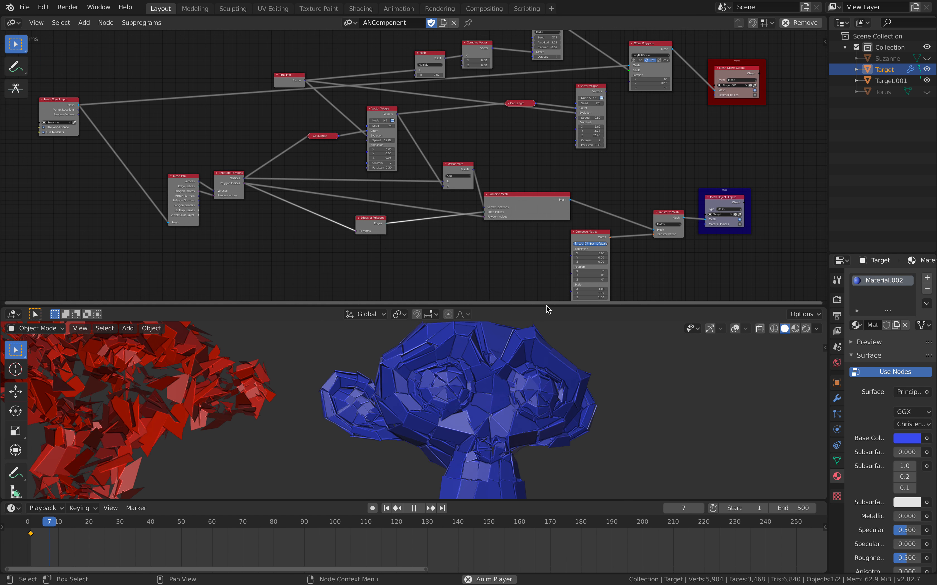
{"action": "scroll", "coordinate": [523, 373], "scroll_direction": "down", "scroll_amount": 3}
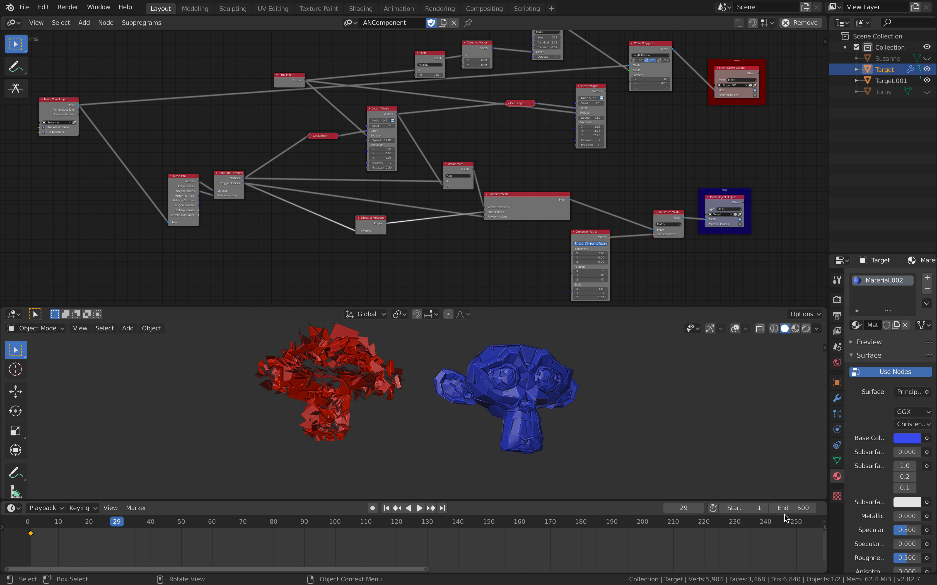
Step: Set the animation's end frame to 50 and export the scene as an Alembic file
{"action": "key", "text": "BackSpace"}
{"action": "key", "text": "Return"}
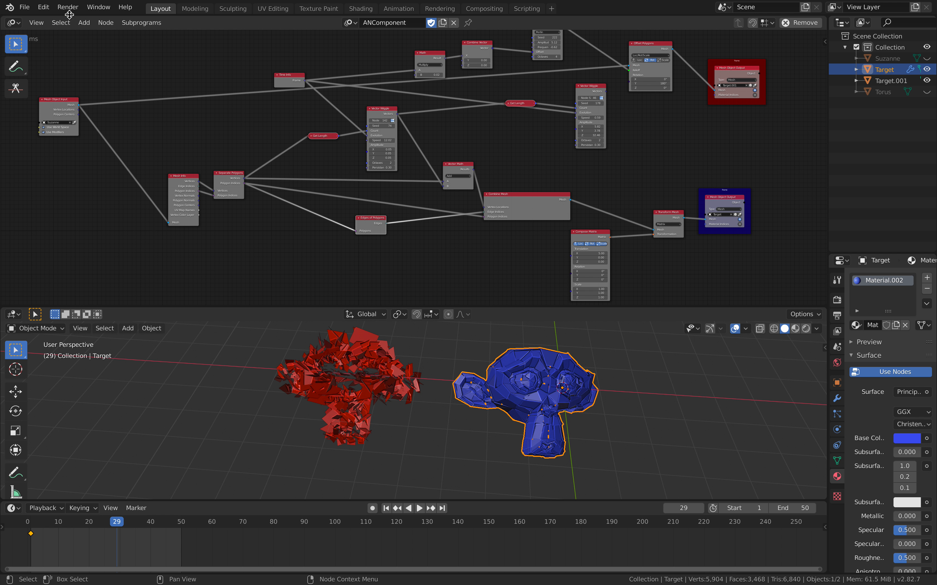
{"action": "left_click", "coordinate": [24, 7]}
{"action": "mouse_move", "coordinate": [73, 169]}
{"action": "left_click", "coordinate": [176, 179]}
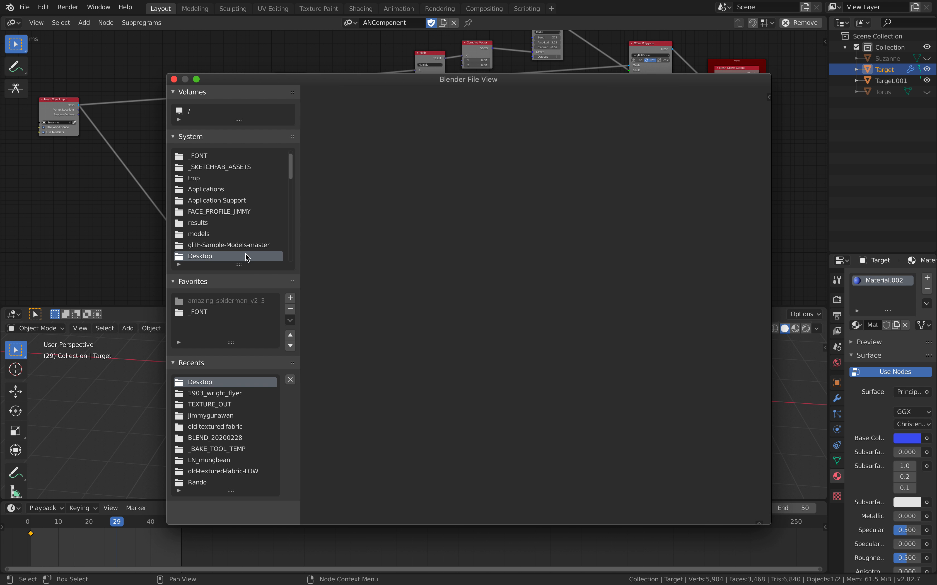
{"action": "left_click", "coordinate": [731, 513]}
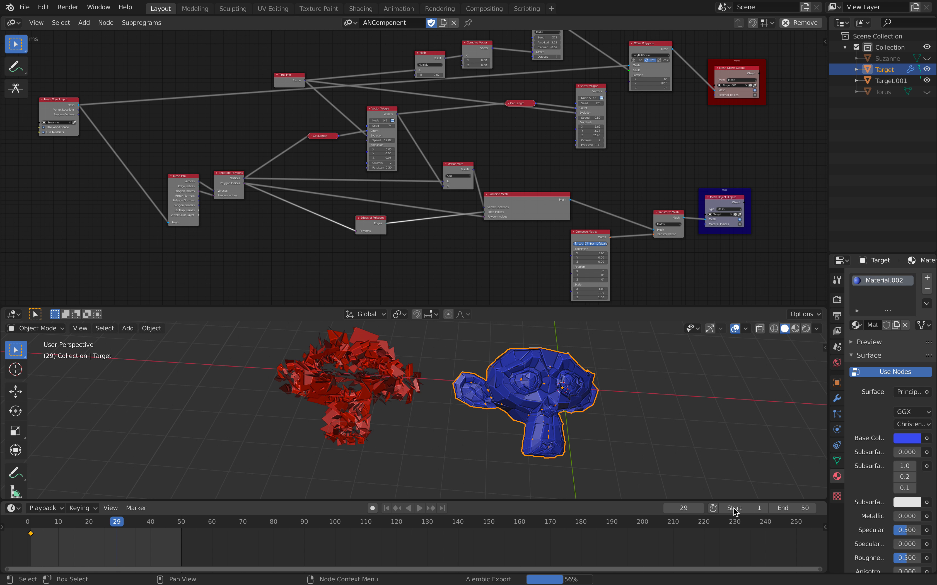
Step: Start a new General file and delete all of its default objects
{"action": "left_click", "coordinate": [24, 7]}
{"action": "mouse_move", "coordinate": [37, 15]}
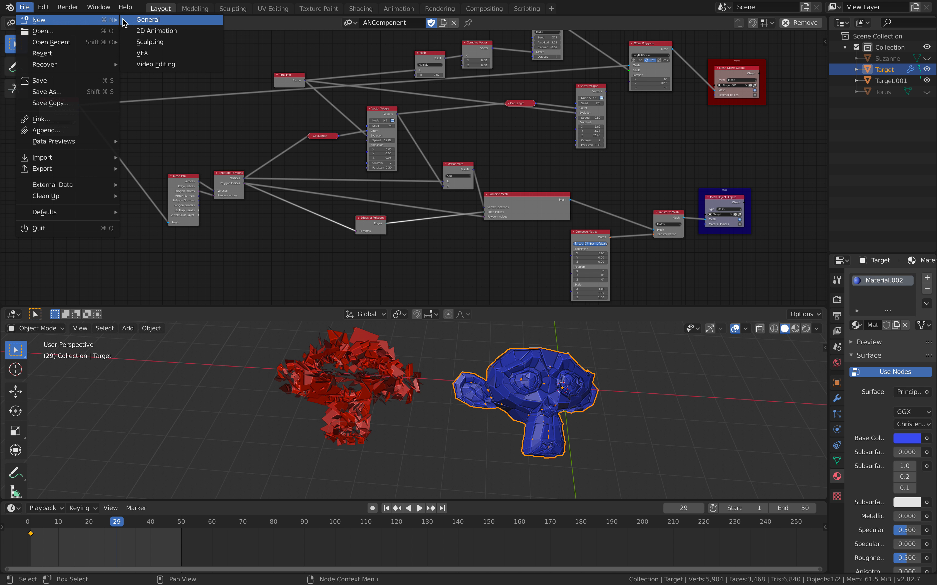
{"action": "left_click", "coordinate": [128, 20]}
{"action": "left_click", "coordinate": [367, 304]}
{"action": "key", "text": "a"}
{"action": "key", "text": "Delete"}
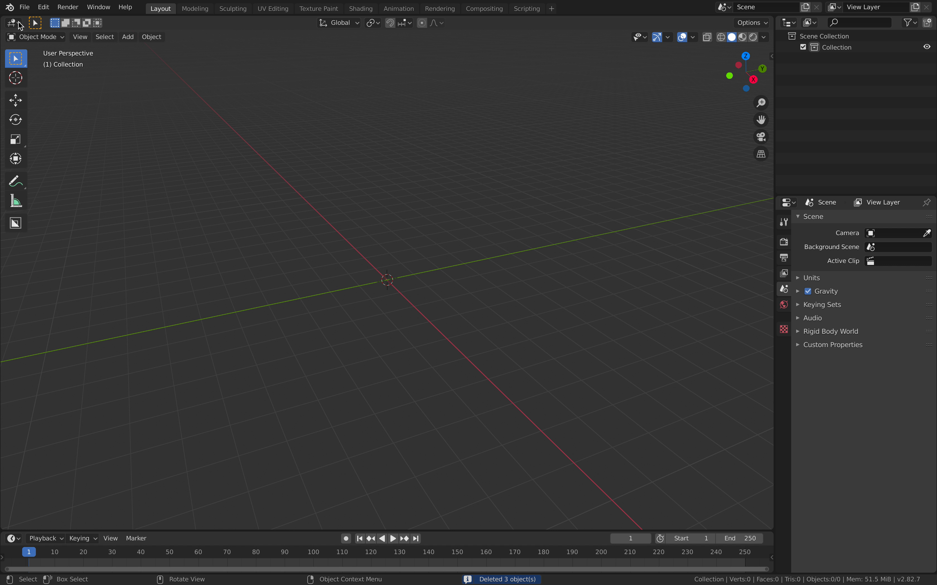
Step: Import the exported Alembic file, filtering the folders out of the file browser to find it
{"action": "left_click", "coordinate": [25, 8]}
{"action": "mouse_move", "coordinate": [66, 158]}
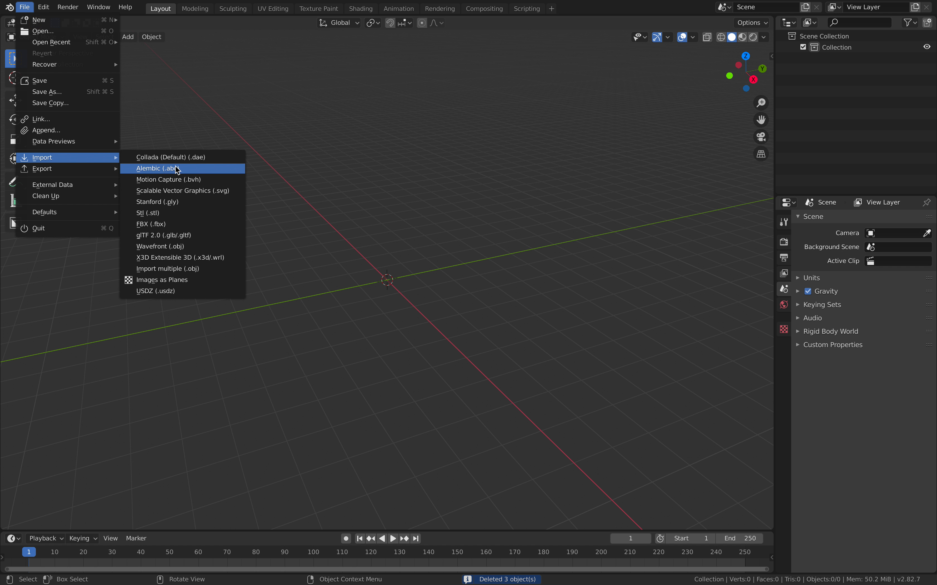
{"action": "left_click", "coordinate": [162, 169]}
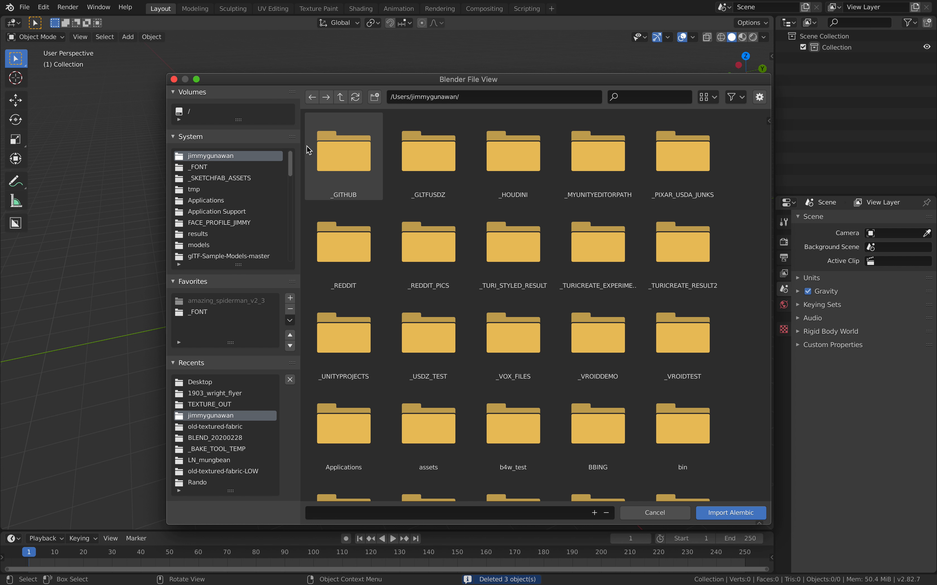
{"action": "left_click", "coordinate": [736, 97]}
{"action": "left_click", "coordinate": [676, 134]}
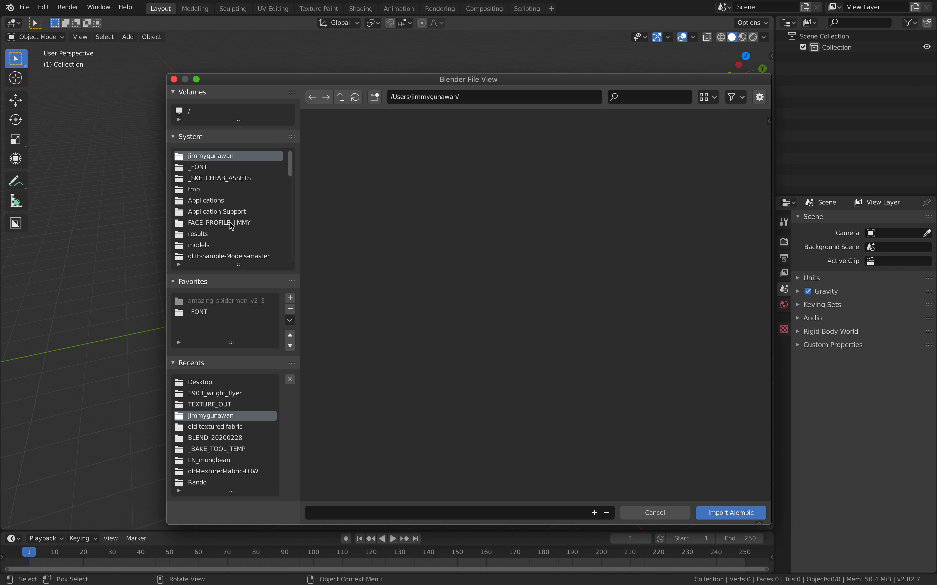
{"action": "left_click", "coordinate": [199, 245]}
{"action": "double_click", "coordinate": [372, 148]}
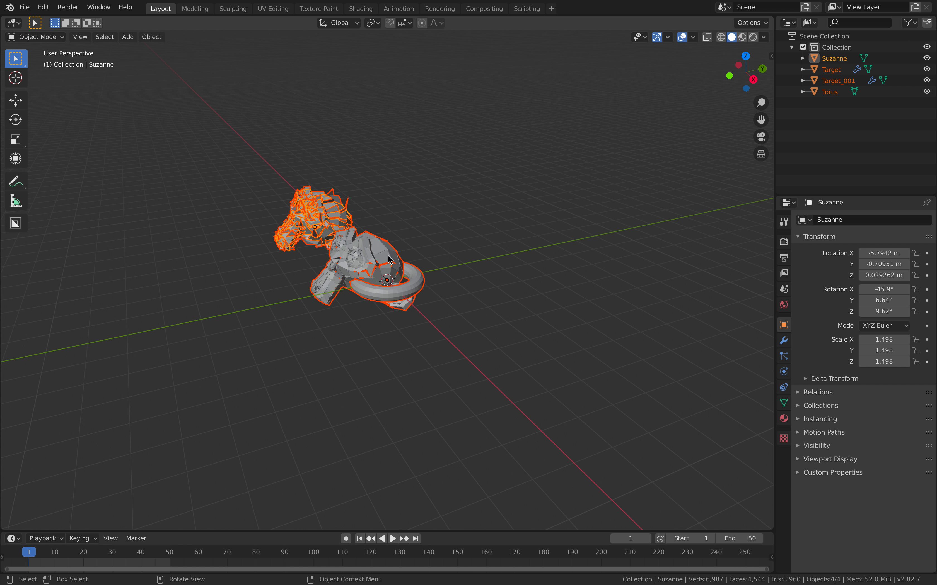
Step: Play the imported animation and move the Target monkey to about X 2.8 m, Y 2.05 m, Z 2.91 m
{"action": "middle_click_drag", "start_coordinate": [346, 228], "coordinate": [425, 228]}
{"action": "left_click", "coordinate": [425, 228]}
{"action": "key", "text": "space"}
{"action": "left_click", "coordinate": [367, 274]}
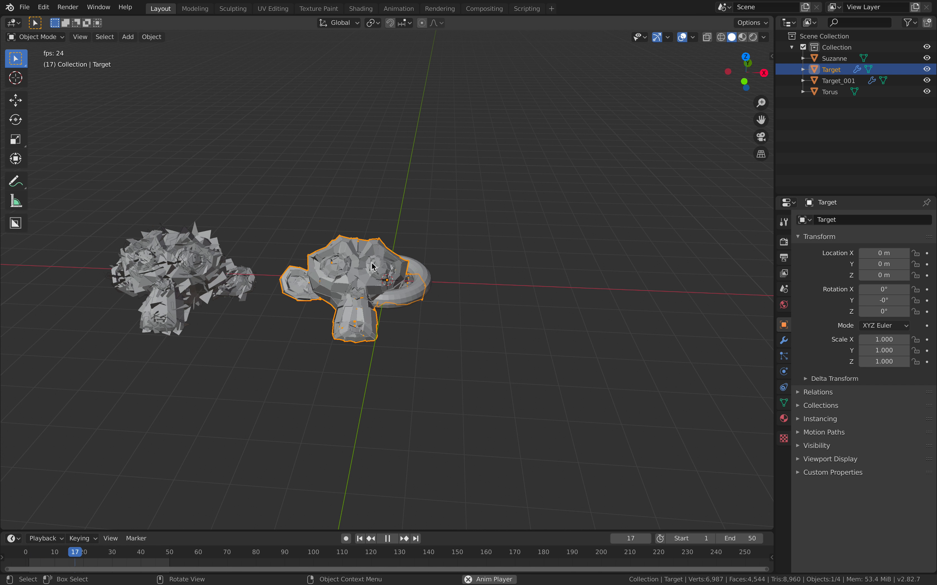
{"action": "key", "text": "g"}
{"action": "left_click", "coordinate": [472, 152]}
{"action": "key", "text": "space"}
{"action": "middle_click_drag", "start_coordinate": [472, 152], "coordinate": [395, 205], "text": "shift"}
Step: Delete the torus, the original Suzanne and the shattered Target_001 monkey, keeping only the Target monkey
{"action": "left_click", "coordinate": [372, 283]}
{"action": "left_click", "coordinate": [178, 276], "text": "shift"}
{"action": "key", "text": "x"}
{"action": "left_click", "coordinate": [178, 276]}
{"action": "left_click", "coordinate": [397, 209]}
{"action": "left_click", "coordinate": [89, 342]}
{"action": "key", "text": "x"}
{"action": "left_click", "coordinate": [89, 342]}
Step: Duplicate the Target monkey four times, placing the copies to its right, behind it, to its left and in front of it
{"action": "left_click", "coordinate": [350, 219]}
{"action": "key", "text": "shift+d"}
{"action": "left_click", "coordinate": [521, 231]}
{"action": "key", "text": "shift+d"}
{"action": "left_click", "coordinate": [322, 112]}
{"action": "key", "text": "shift+d"}
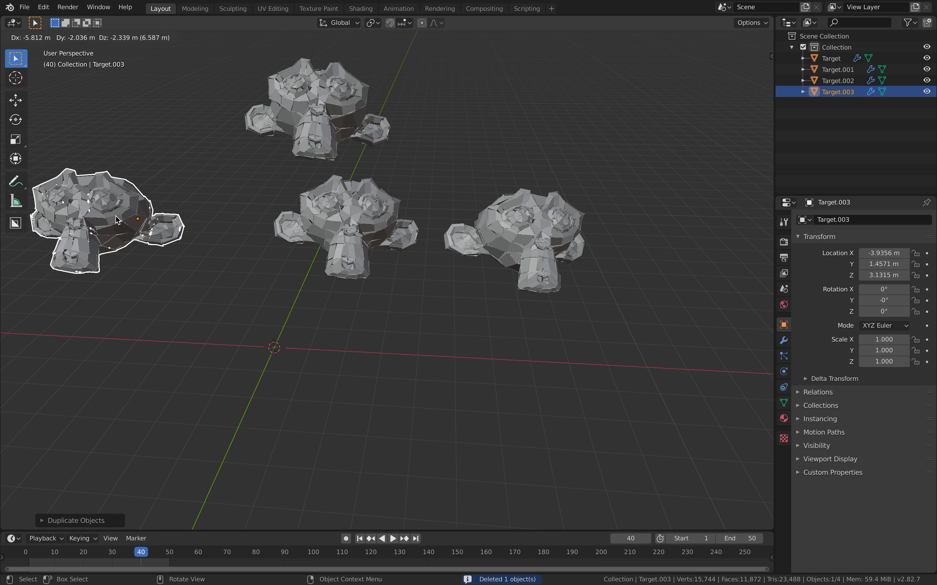
{"action": "left_click", "coordinate": [106, 212]}
{"action": "key", "text": "shift+d"}
{"action": "left_click", "coordinate": [419, 402]}
Step: Set the viewport shading color to Random, deselect everything and play the animation
{"action": "left_click", "coordinate": [763, 38]}
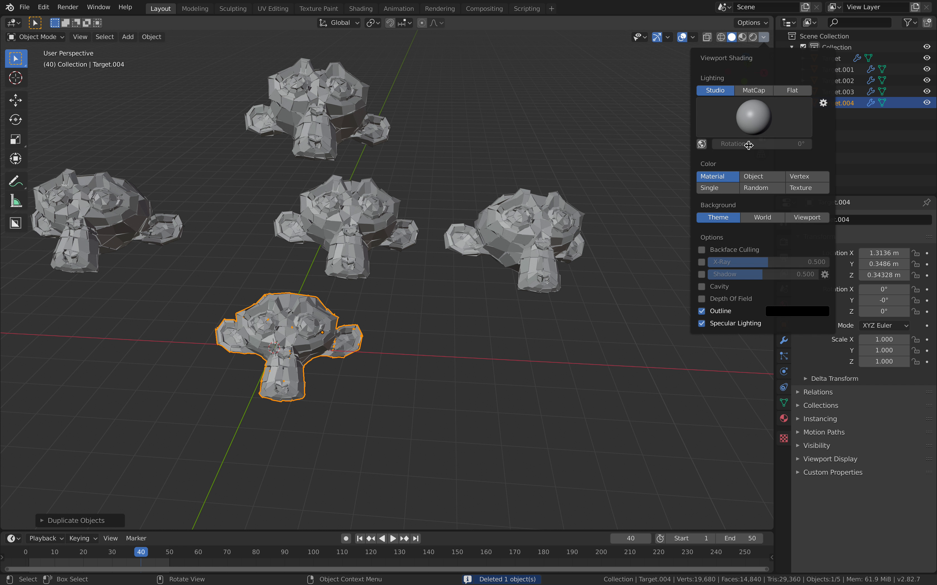
{"action": "left_click", "coordinate": [757, 188]}
{"action": "middle_click_drag", "start_coordinate": [454, 212], "coordinate": [528, 204], "text": "shift"}
{"action": "left_click", "coordinate": [523, 194]}
{"action": "key", "text": "space"}
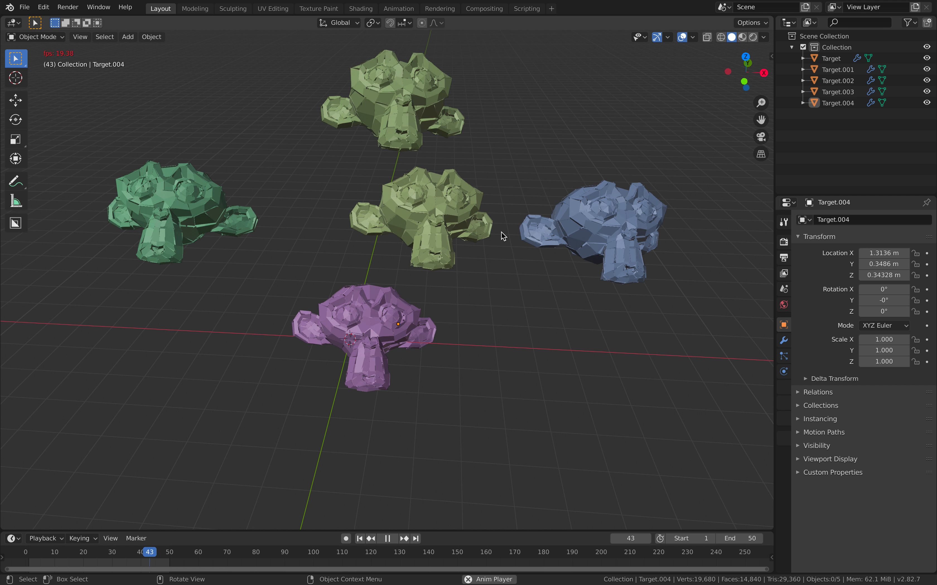
Step: In the central monkey's cache modifier, enable Override Frame with Frame Offset -0.400 and give the monkey its own cache file copy
{"action": "left_click", "coordinate": [460, 208]}
{"action": "key", "text": "space"}
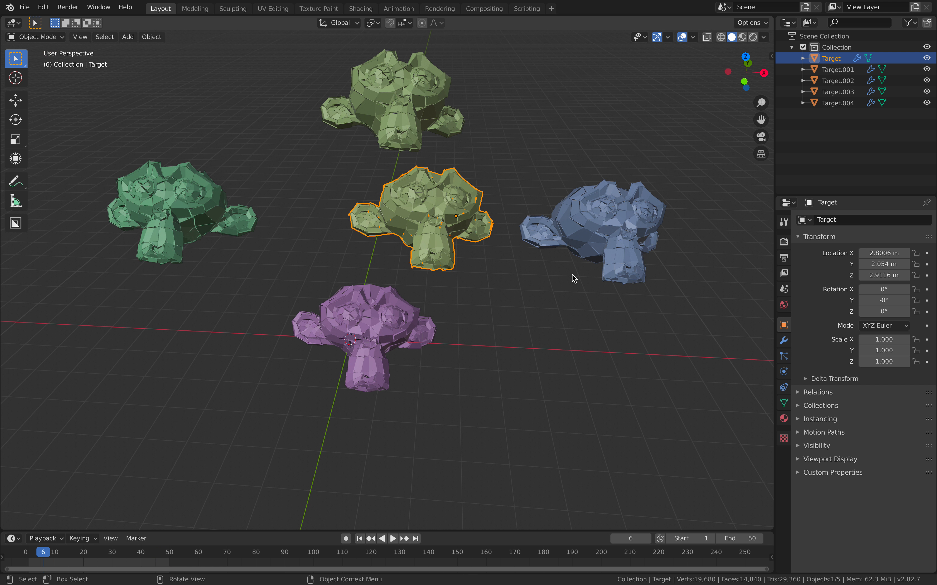
{"action": "left_click", "coordinate": [786, 340]}
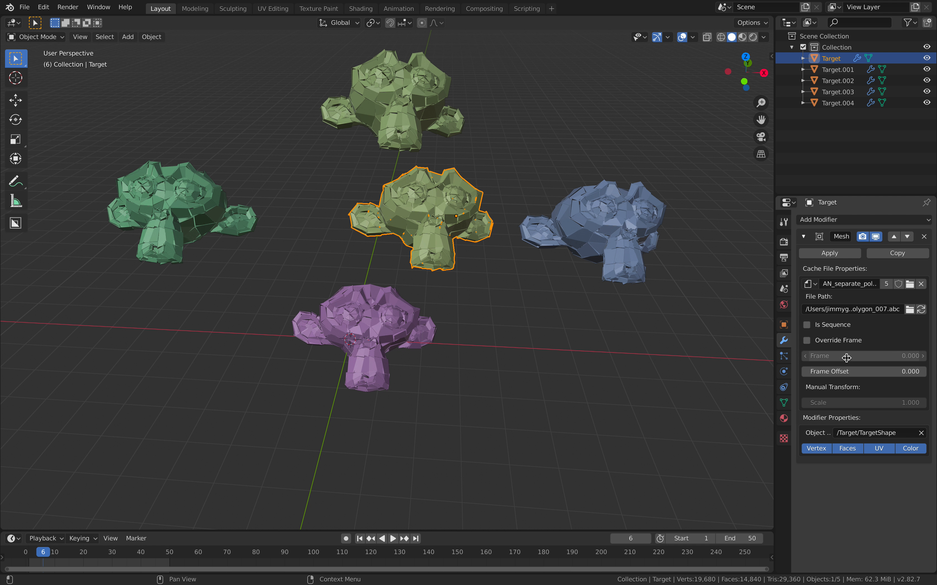
{"action": "left_click", "coordinate": [822, 342]}
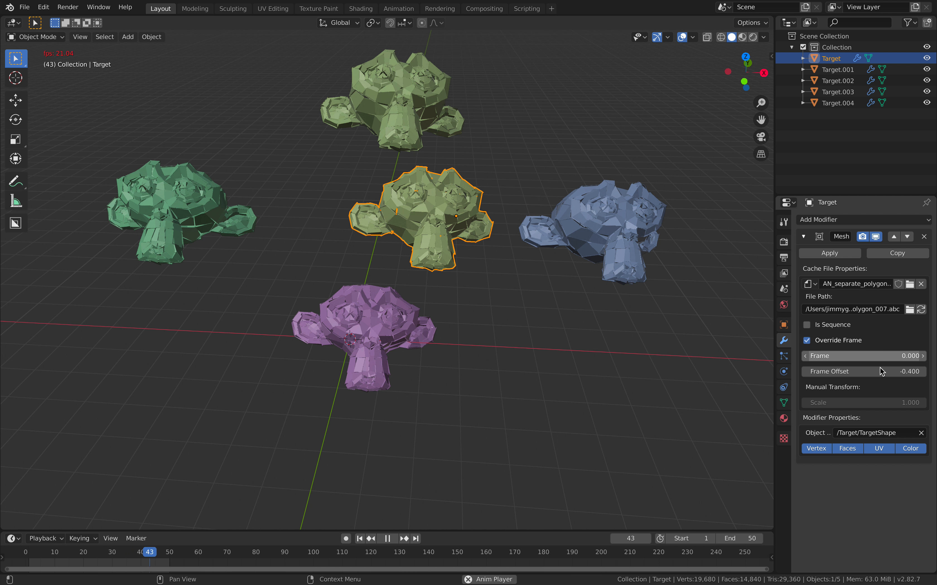
{"action": "key", "text": "space"}
Step: Set the central monkey's Frame Offset to 3.000, turn off Override Frame and readjust the offset during playback
{"action": "left_click_drag", "start_coordinate": [882, 371], "coordinate": [890, 372]}
{"action": "left_click", "coordinate": [808, 341]}
{"action": "key", "text": "space"}
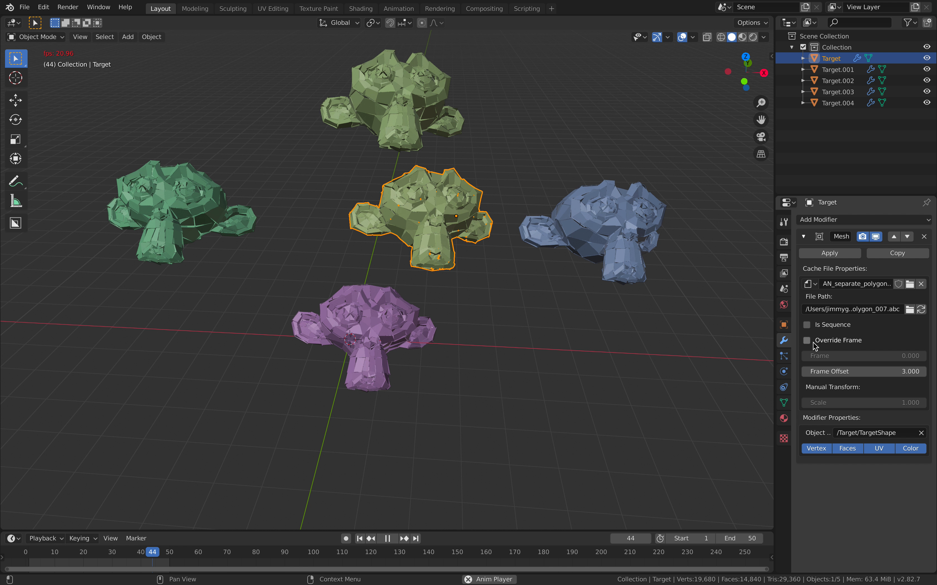
{"action": "left_click_drag", "start_coordinate": [832, 372], "coordinate": [801, 320]}
Step: Select the blue monkey, turn off Override Frame for its cache and set the Frame Offset to -1.000
{"action": "left_click", "coordinate": [639, 229]}
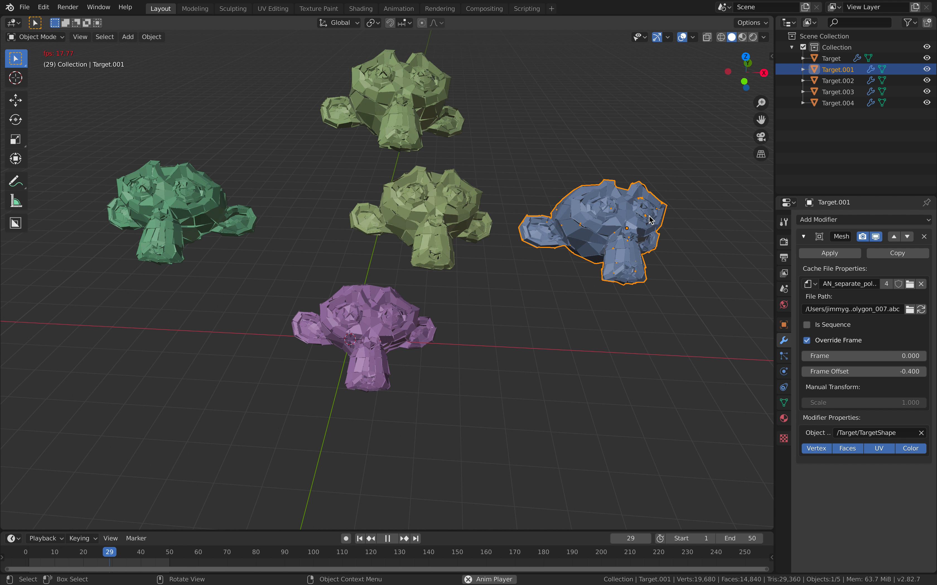
{"action": "left_click", "coordinate": [828, 341]}
{"action": "left_click_drag", "start_coordinate": [844, 371], "coordinate": [836, 371]}
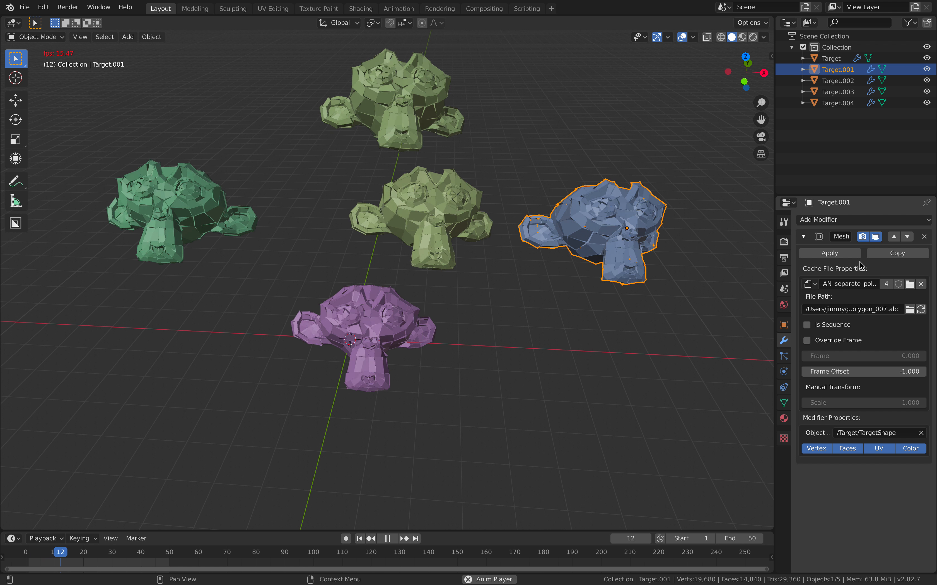
Step: Give the blue monkey its own cache file copy and try a Frame Offset of 30.400 before settling on 6.000
{"action": "left_click", "coordinate": [882, 286]}
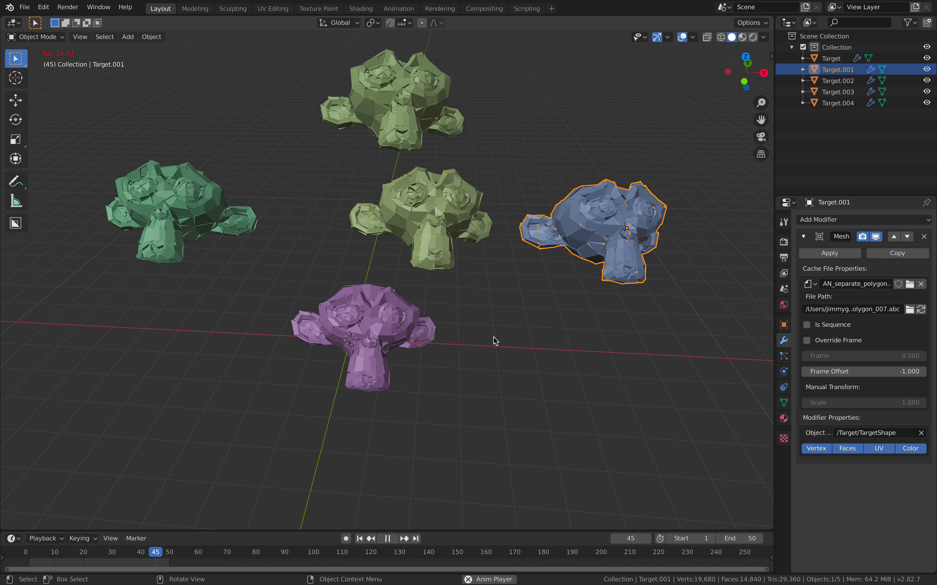
{"action": "left_click_drag", "start_coordinate": [890, 372], "coordinate": [935, 372]}
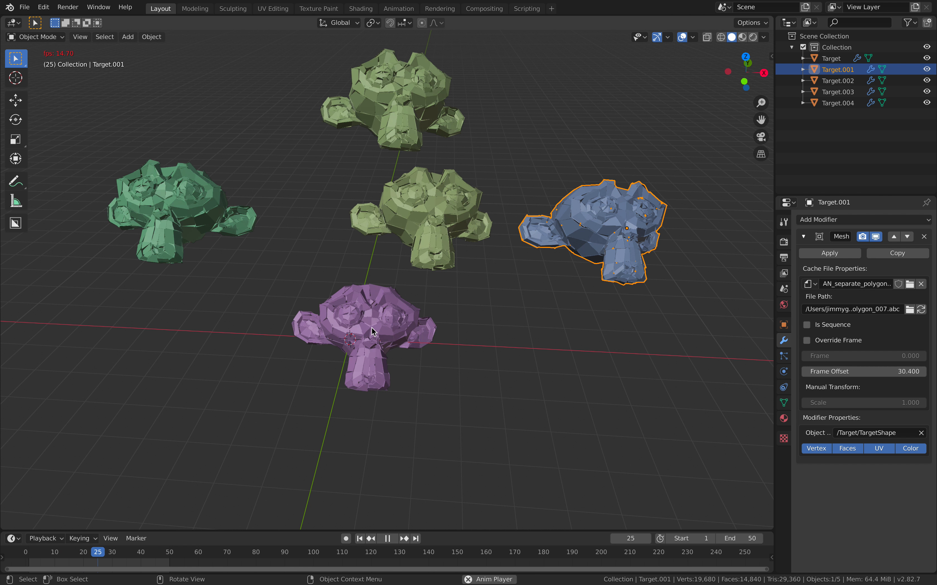
{"action": "left_click_drag", "start_coordinate": [847, 372], "coordinate": [789, 373]}
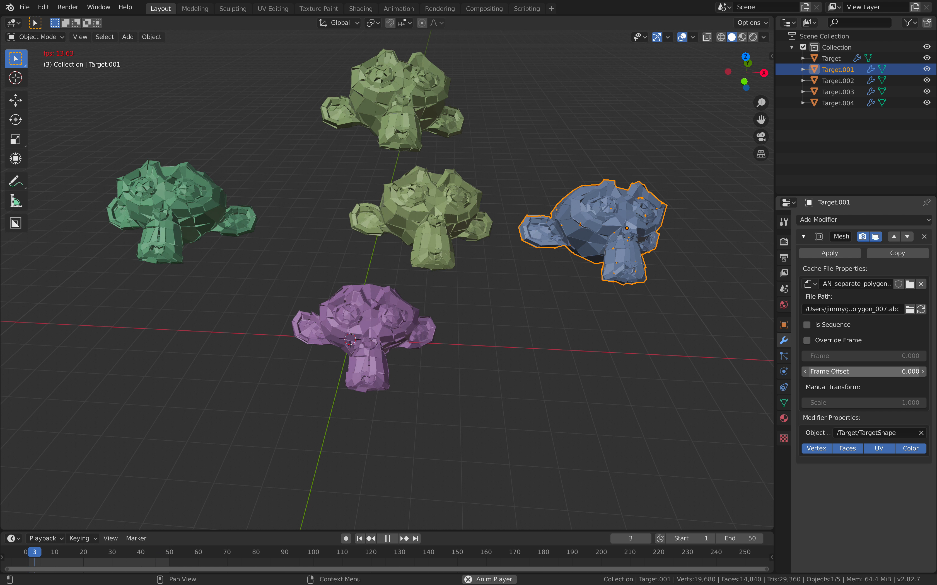
Step: Give the purple monkey its own cache file copy and set its Frame Offset to 0.200, widening the properties area for readability
{"action": "key", "text": "space"}
{"action": "left_click", "coordinate": [409, 333]}
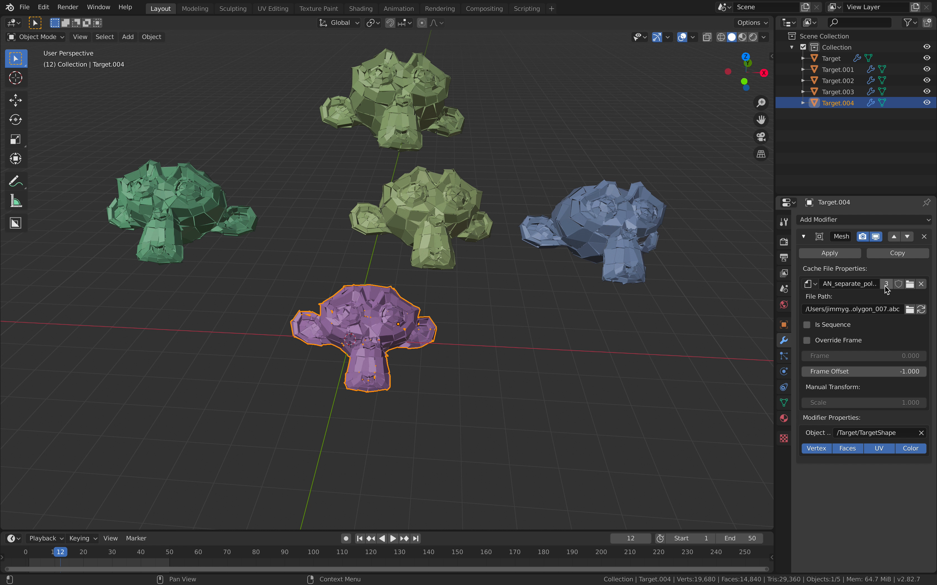
{"action": "left_click_drag", "start_coordinate": [775, 144], "coordinate": [687, 144]}
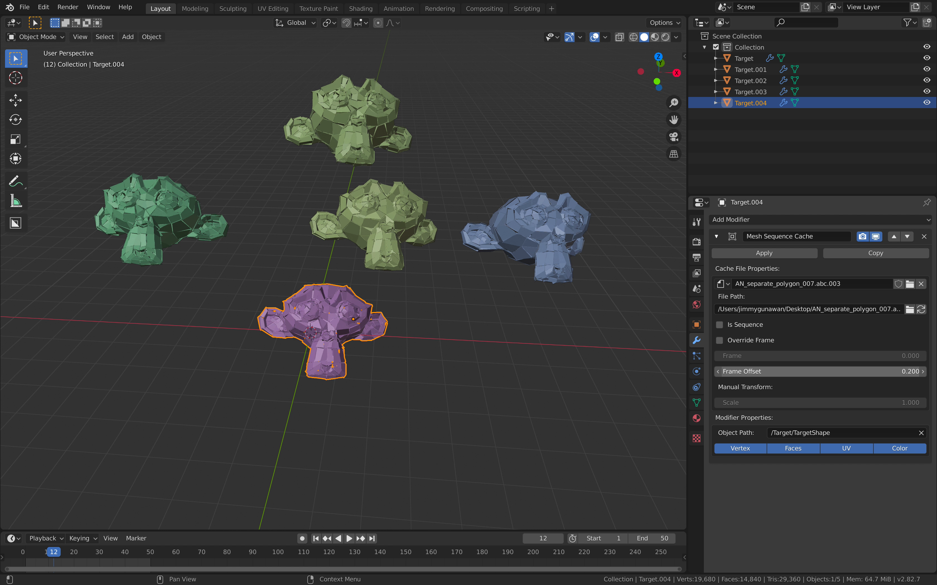
{"action": "key", "text": "space"}
Step: Delete the green monkey and the rear olive monkey, leaving the central, blue and purple ones
{"action": "left_click", "coordinate": [153, 205]}
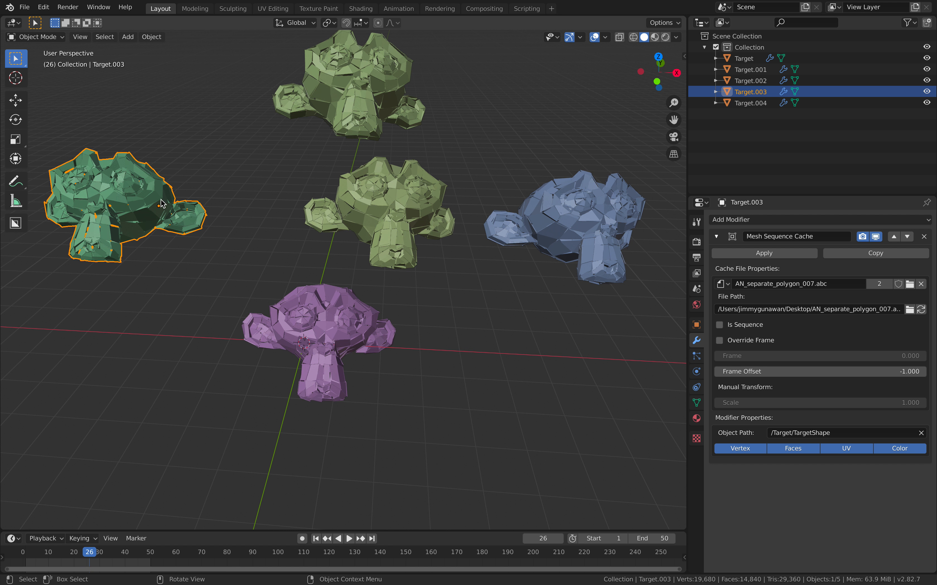
{"action": "key", "text": "Delete"}
{"action": "left_click", "coordinate": [360, 105]}
{"action": "key", "text": "Delete"}
Step: Play the animation of the three remaining monkeys and set the scene's end frame to 100
{"action": "middle_click_drag", "start_coordinate": [421, 152], "coordinate": [328, 156], "text": "shift"}
{"action": "key", "text": "space"}
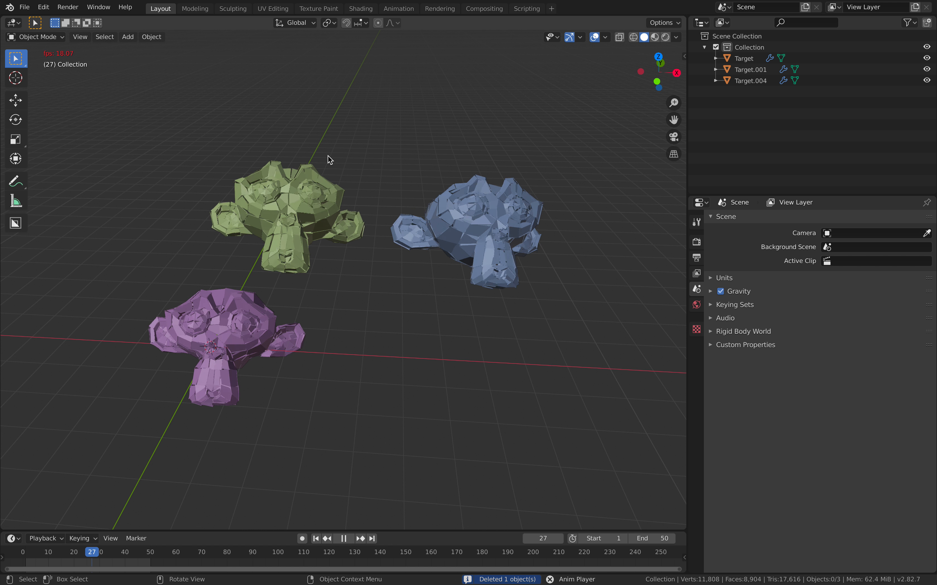
{"action": "scroll", "coordinate": [326, 240], "scroll_direction": "up", "scroll_amount": 2}
{"action": "key", "text": "space"}
{"action": "scroll", "coordinate": [335, 256], "scroll_direction": "down", "scroll_amount": 2}
{"action": "middle_click_drag", "start_coordinate": [338, 261], "coordinate": [340, 266]}
{"action": "key", "text": "space"}
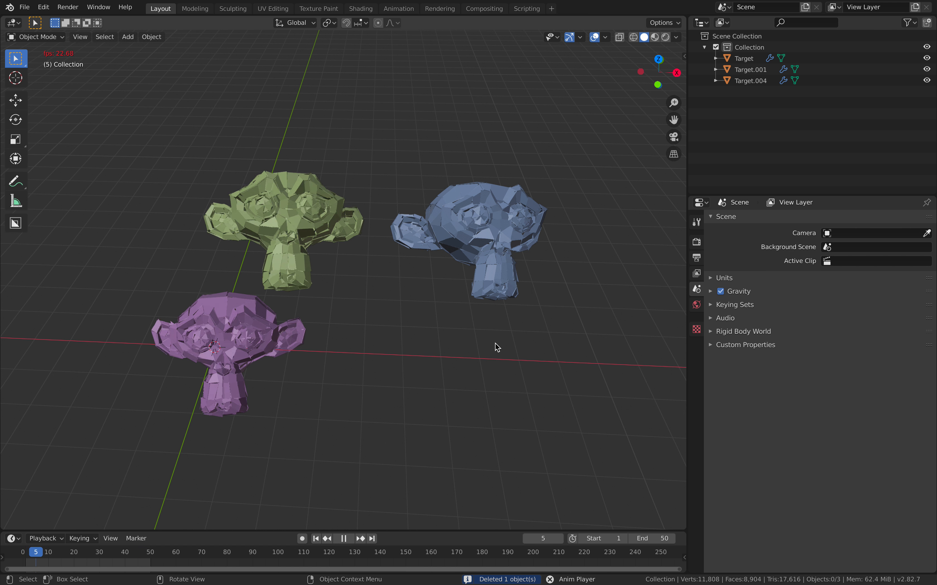
{"action": "double_click", "coordinate": [655, 536]}
{"action": "type", "text": "100"}
{"action": "key", "text": "Return"}
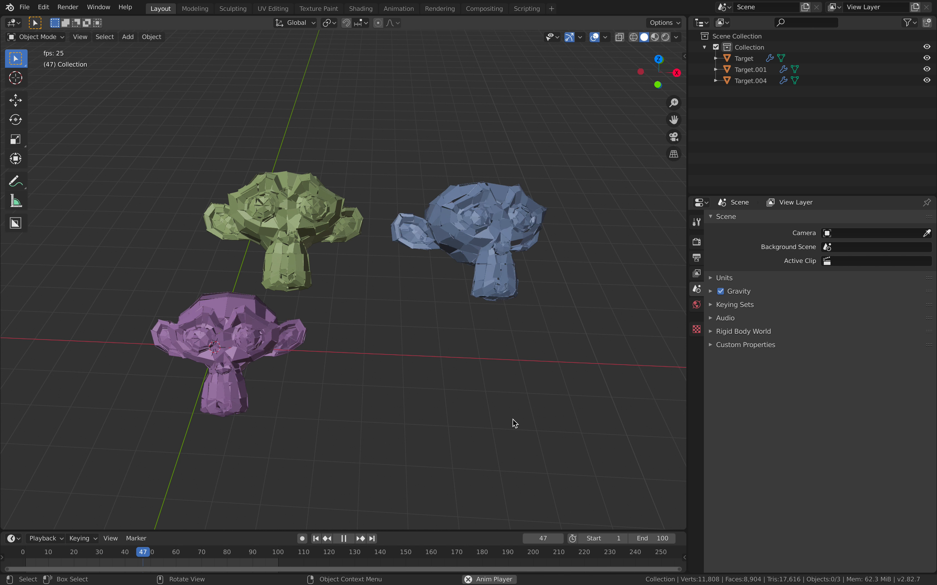
{"action": "middle_click_drag", "start_coordinate": [409, 368], "coordinate": [430, 359]}
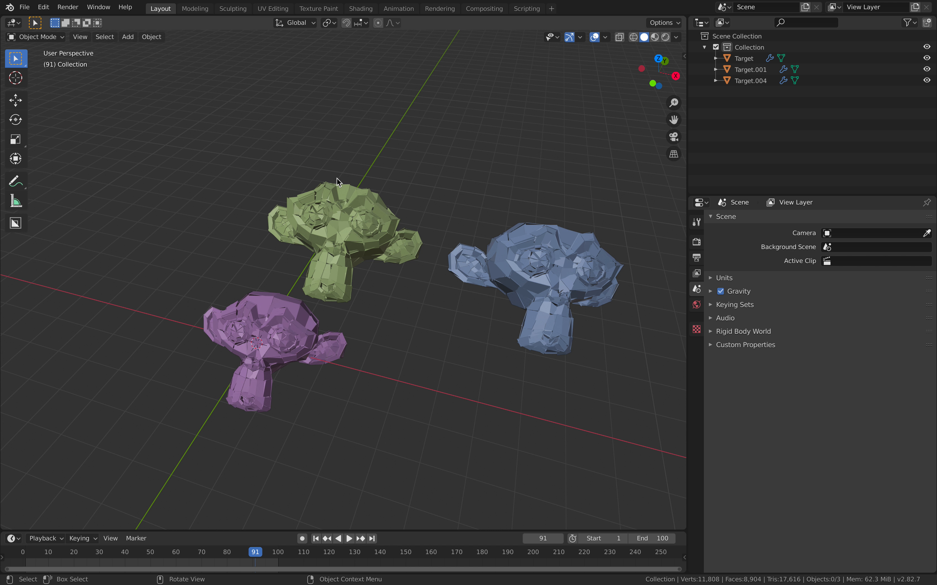
{"action": "scroll", "coordinate": [306, 78], "scroll_direction": "up", "scroll_amount": 3}
{"action": "middle_click_drag", "start_coordinate": [349, 254], "coordinate": [406, 255]}
{"action": "scroll", "coordinate": [378, 253], "scroll_direction": "up", "scroll_amount": 3}
{"action": "scroll", "coordinate": [378, 252], "scroll_direction": "down", "scroll_amount": 5}
{"action": "middle_click_drag", "start_coordinate": [347, 263], "coordinate": [329, 261]}
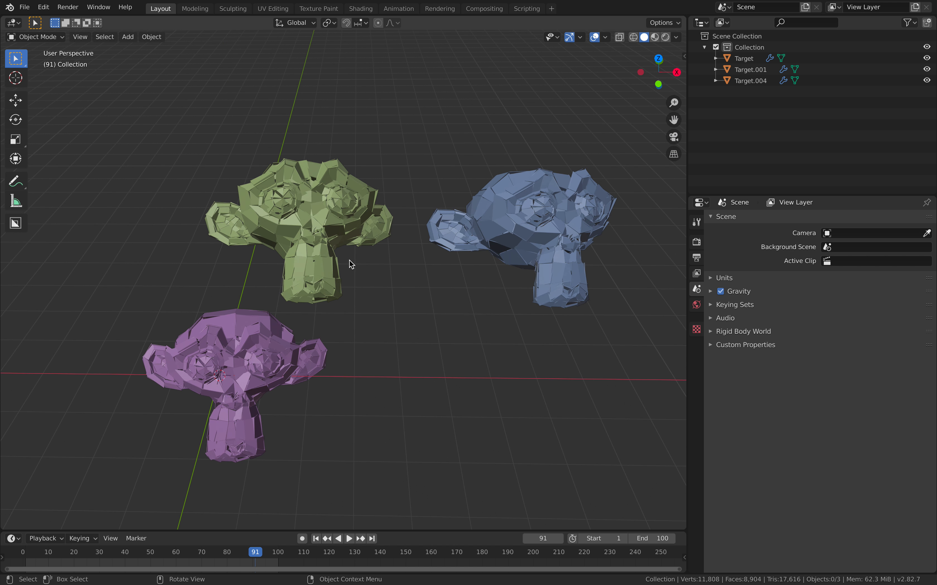